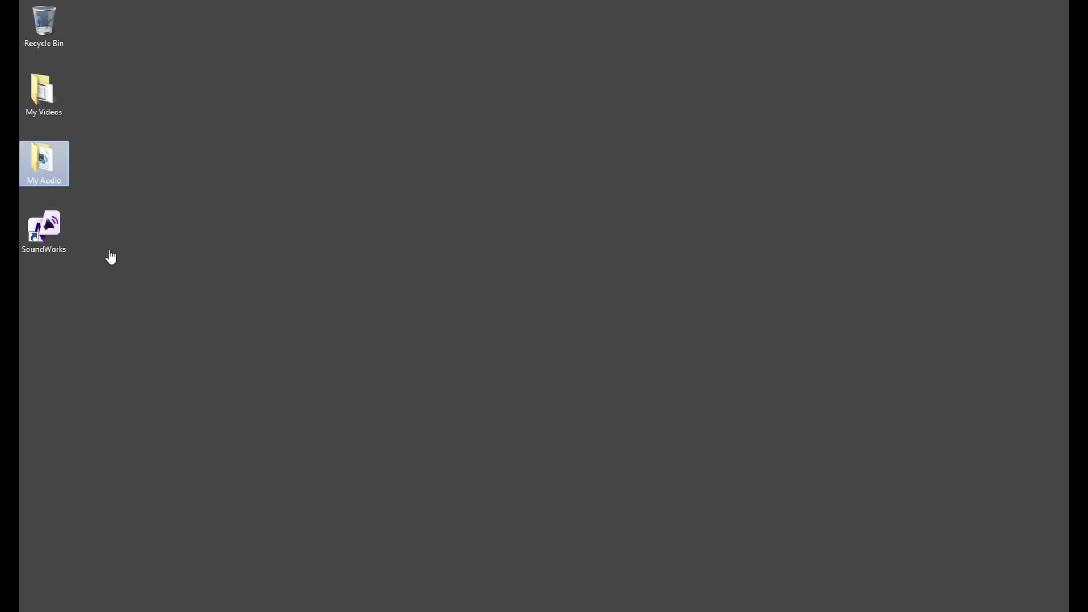
# - Open SoundWorks and start extracting an audio track from a video
pyautogui.doubleClick(51, 234)
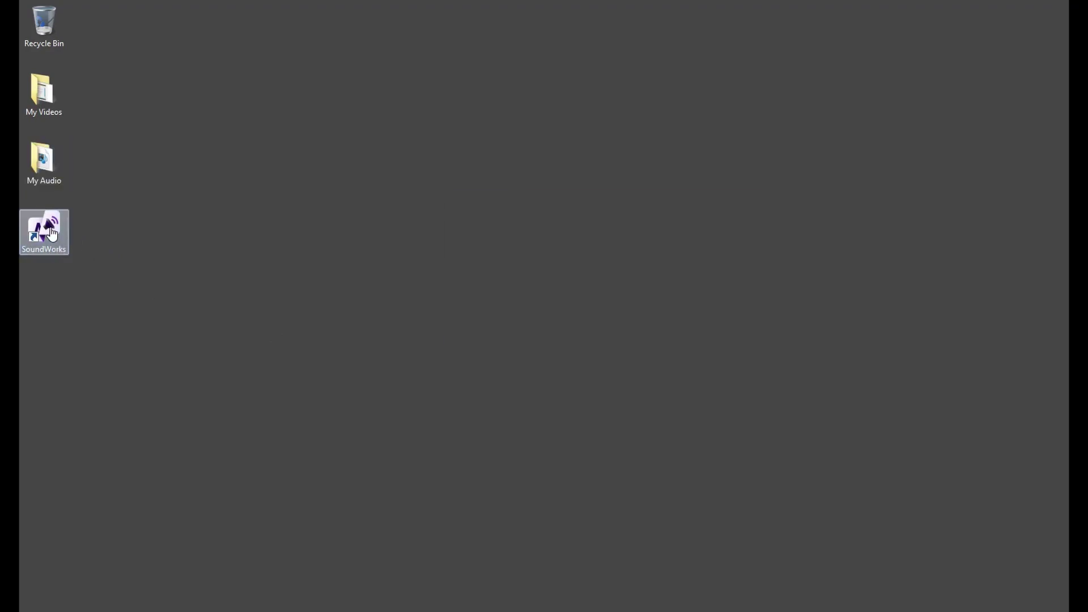
pyautogui.hotkey('alt', 't')
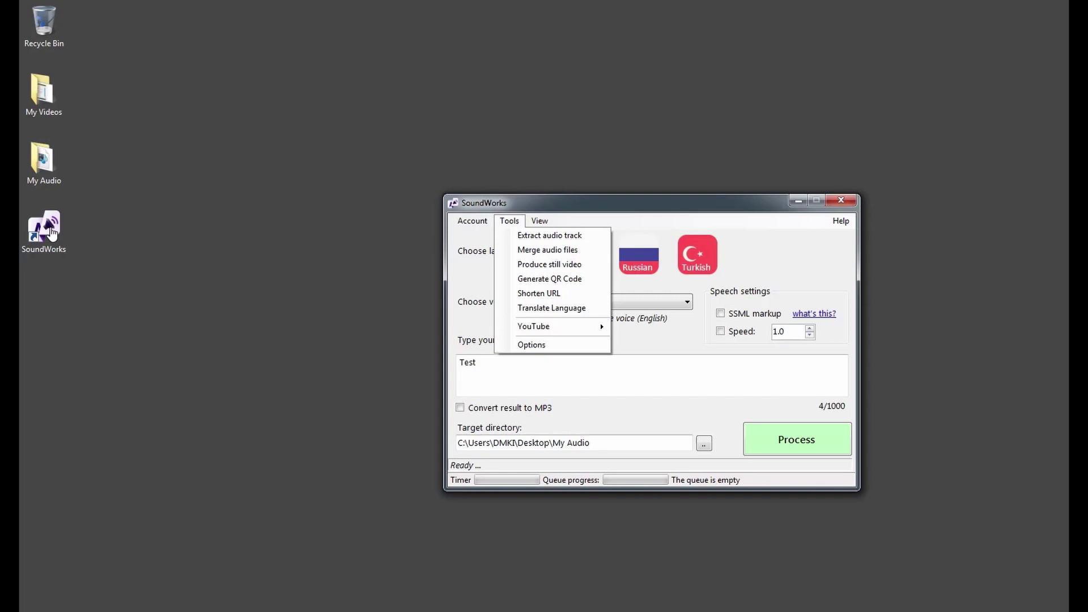
pyautogui.press('Down')
pyautogui.press('Return')
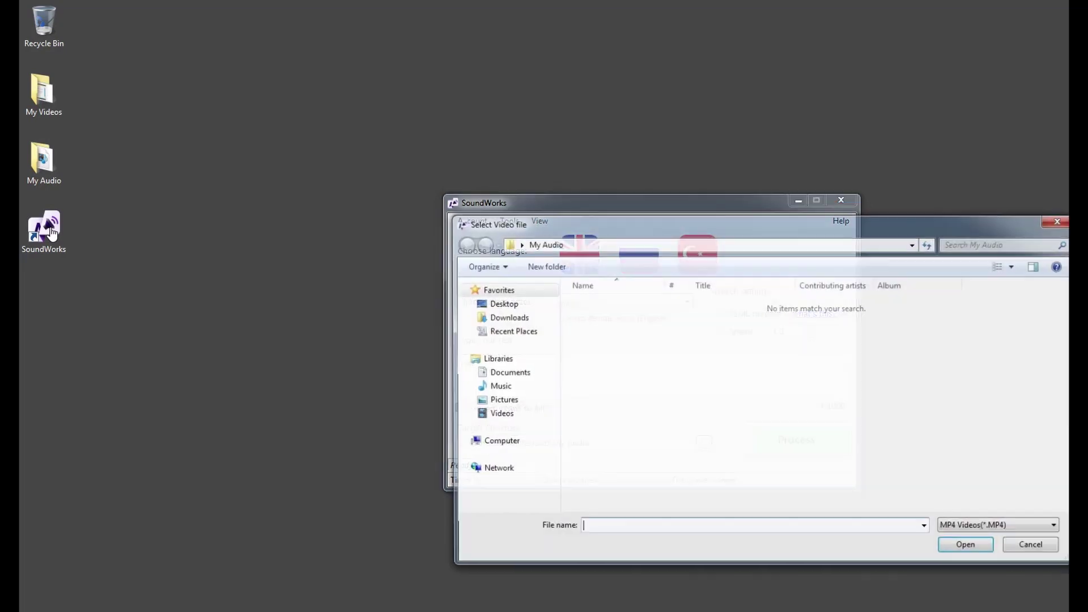
# - Choose SecurityMeeting.mp4 from the desktop's My Videos folder as the source video
pyautogui.hotkey('shift', 'Tab')
pyautogui.hotkey('shift', 'Tab')
pyautogui.press('Up')
pyautogui.press('Up')
pyautogui.press('Up')
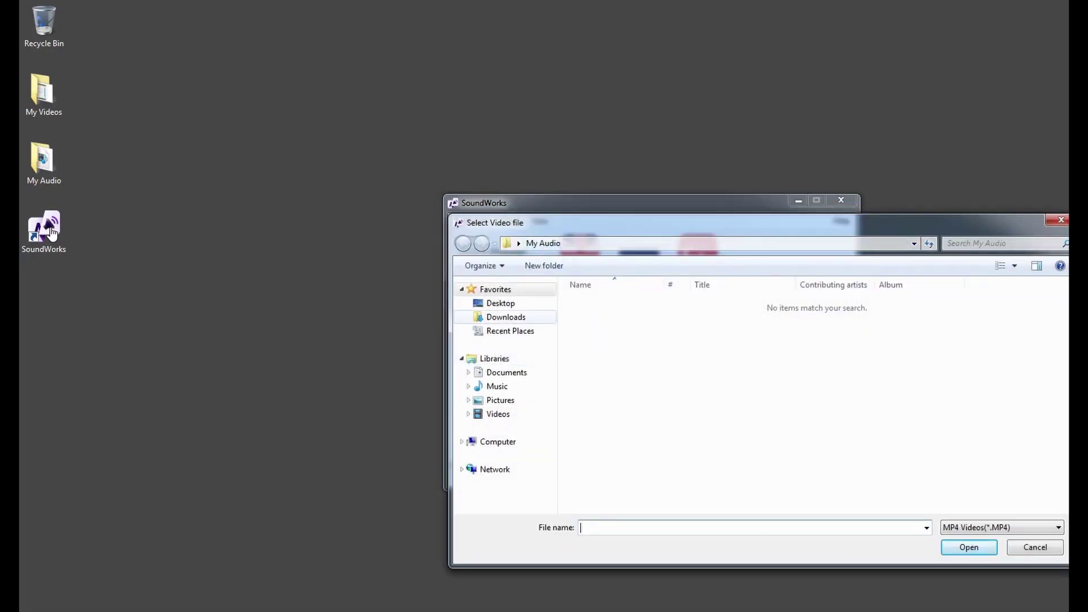
pyautogui.press('Tab')
pyautogui.press('Right')
pyautogui.press('Return')
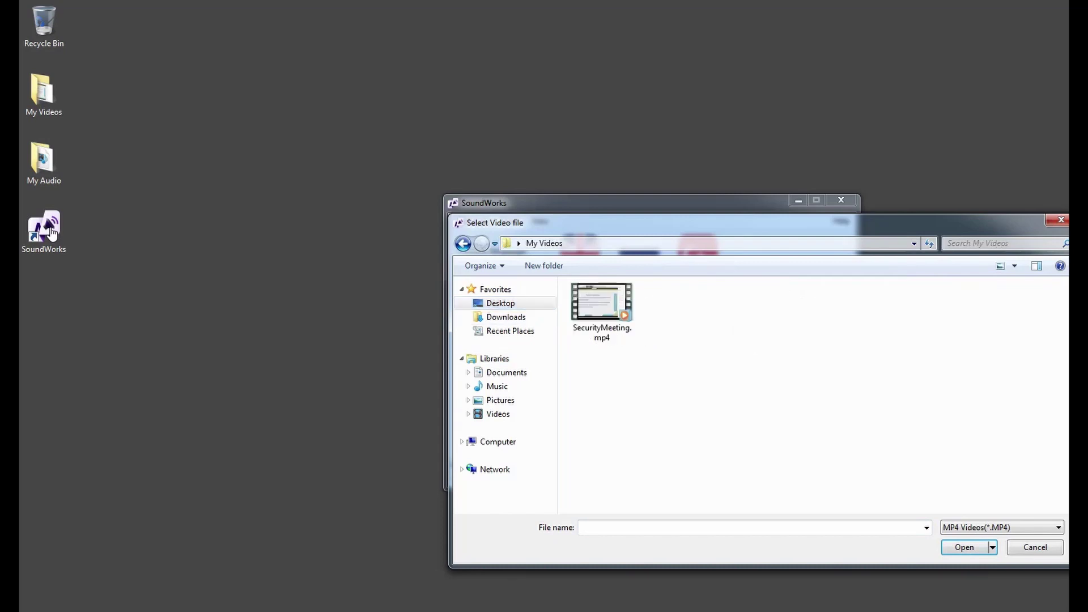
pyautogui.press('Down')
pyautogui.press('Return')
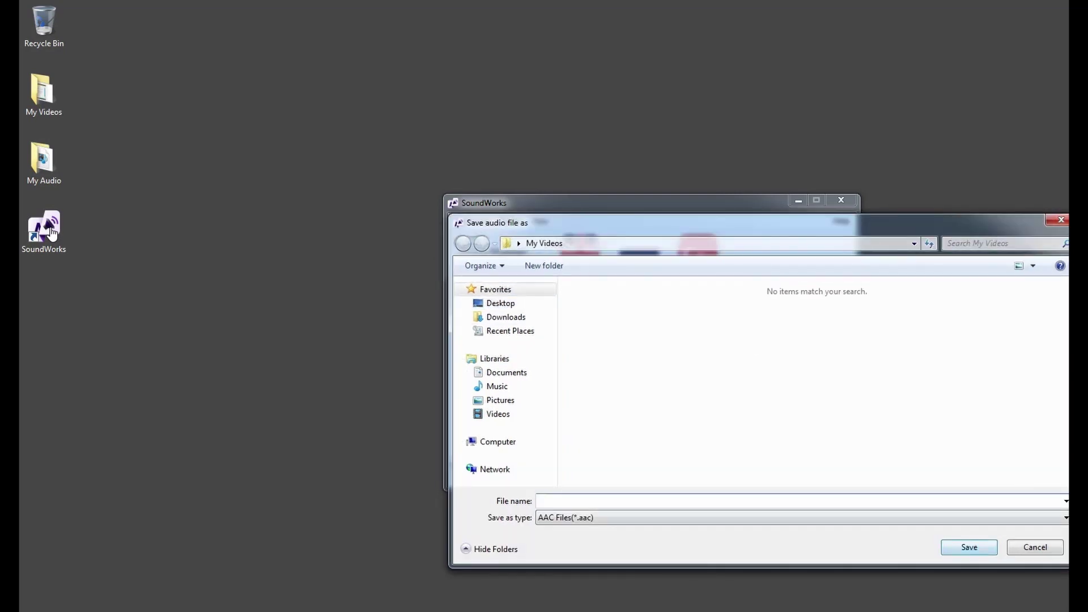
# - Save the extracted audio as SecurityMeeting in AAC format in the desktop's My Audio folder, converting it to mono
pyautogui.hotkey('shift', 'Tab')
pyautogui.press('Tab')
pyautogui.press('Down')
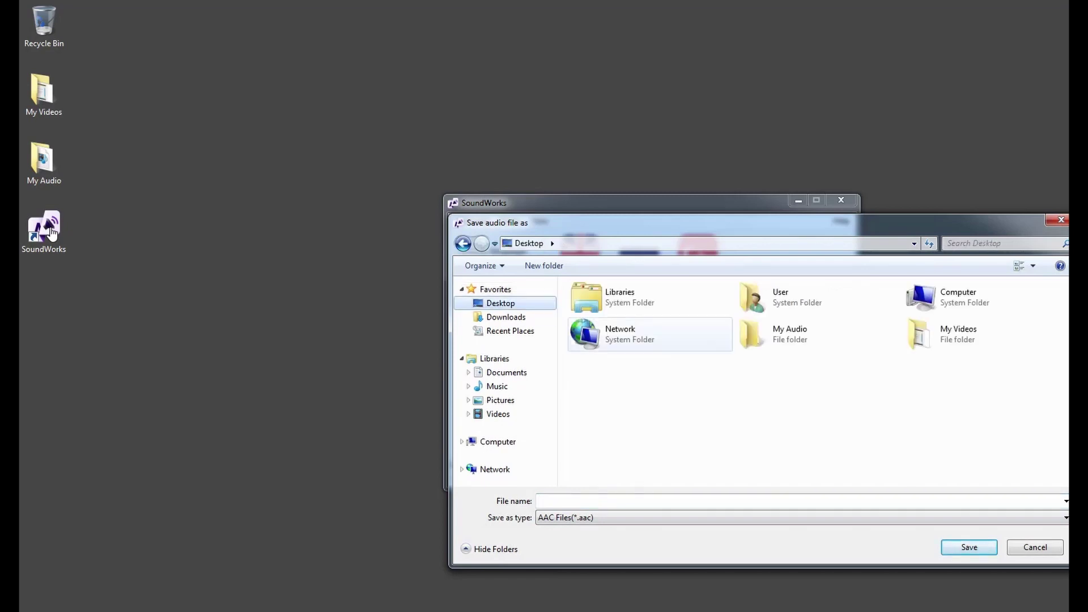
pyautogui.press('Right')
pyautogui.press('Return')
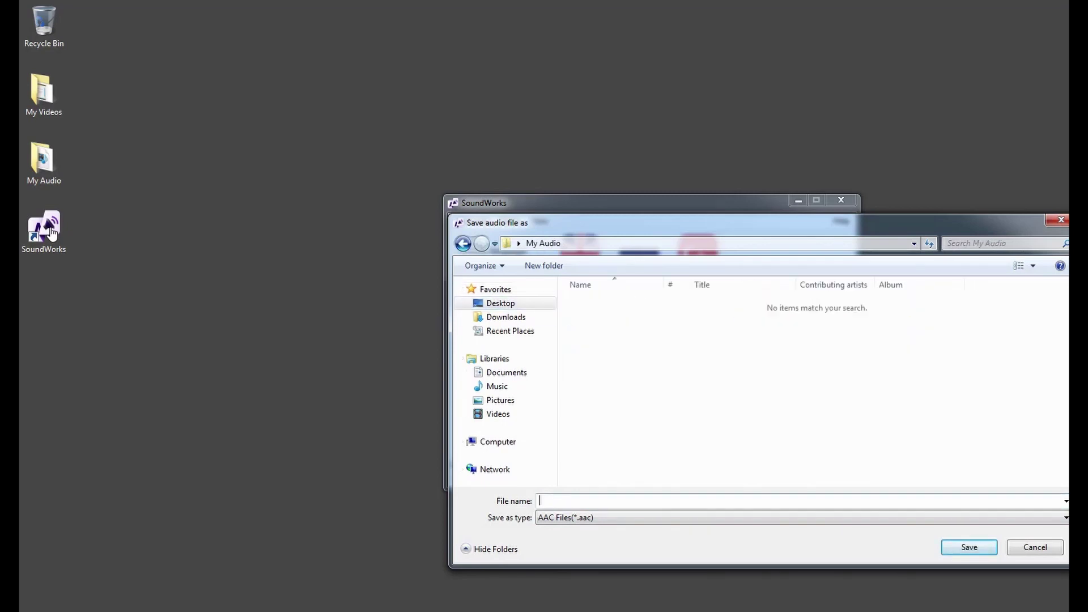
pyautogui.write('SecurityMeeting')
pyautogui.press('Tab')
pyautogui.hotkey('alt', 'Down')
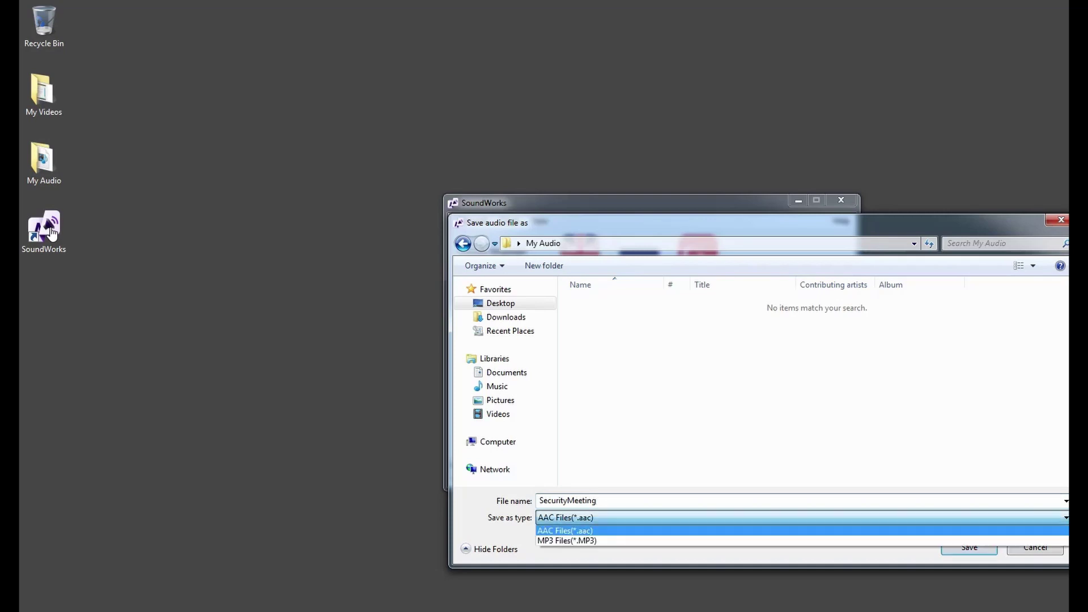
pyautogui.press('Return')
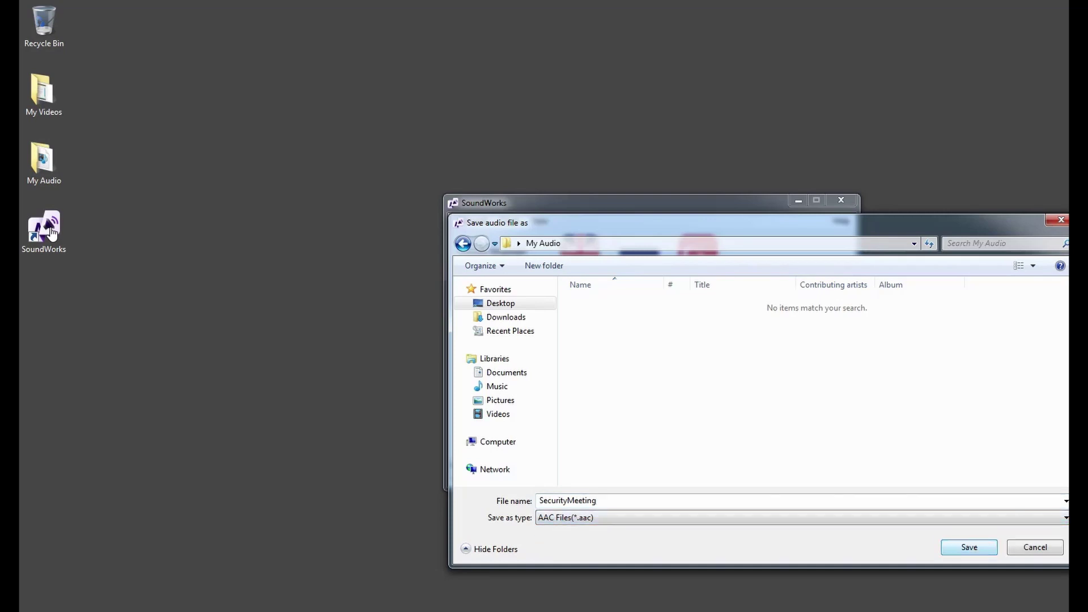
pyautogui.press('Return')
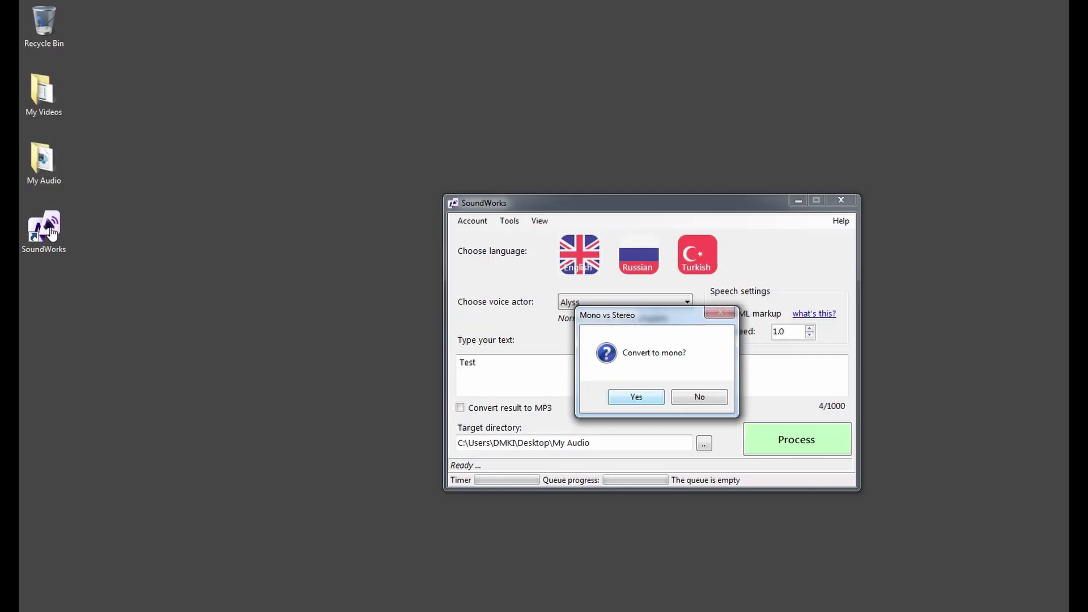
pyautogui.press('Return')
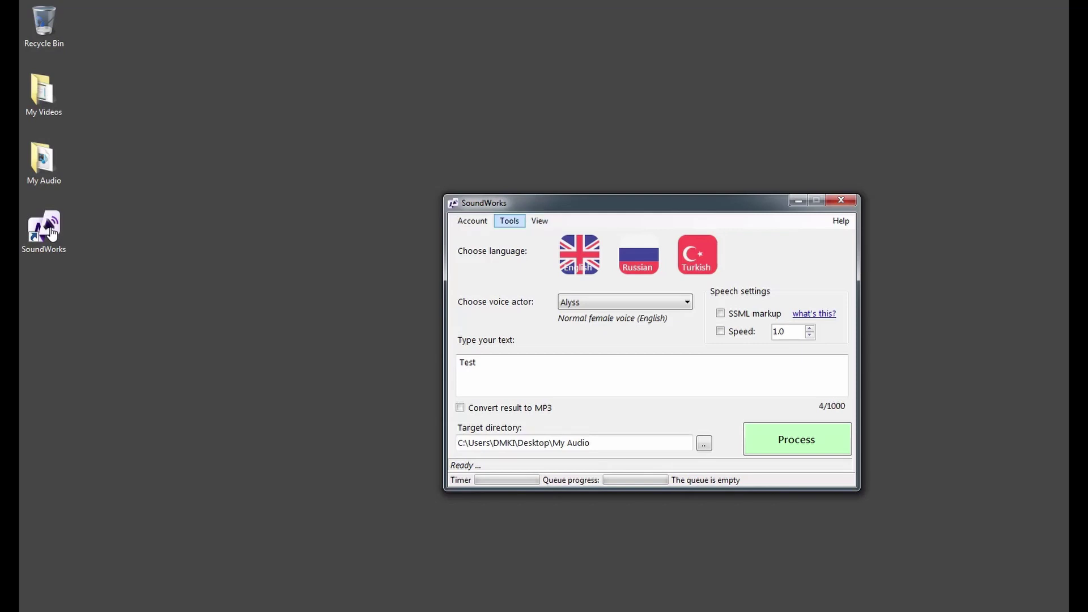
# - Start producing a still video and choose SecurityMeeting.aac as its audio file
pyautogui.click(509, 221)
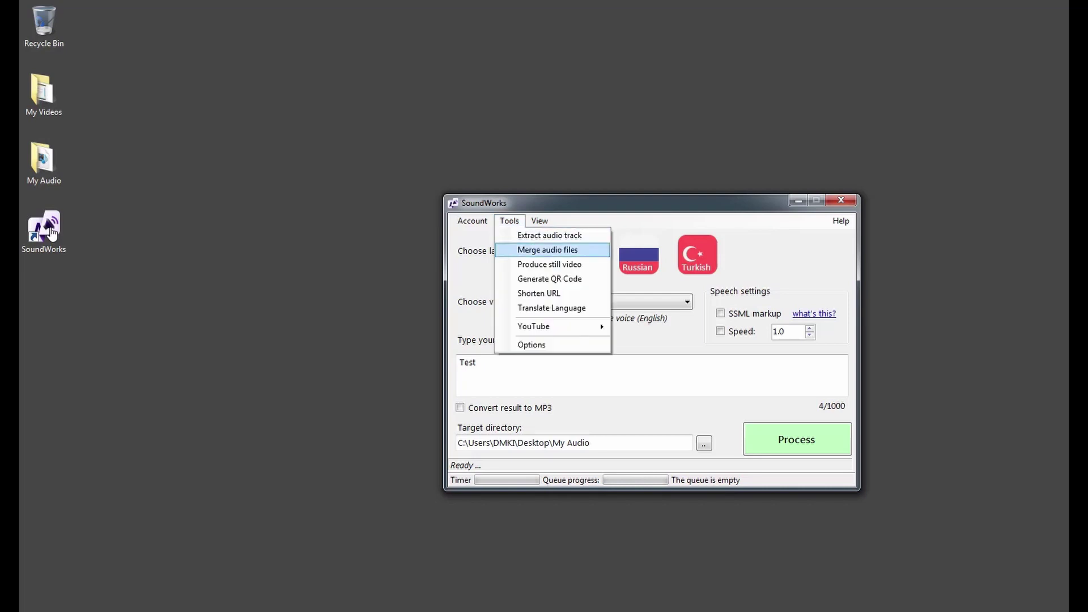
pyautogui.press('Down')
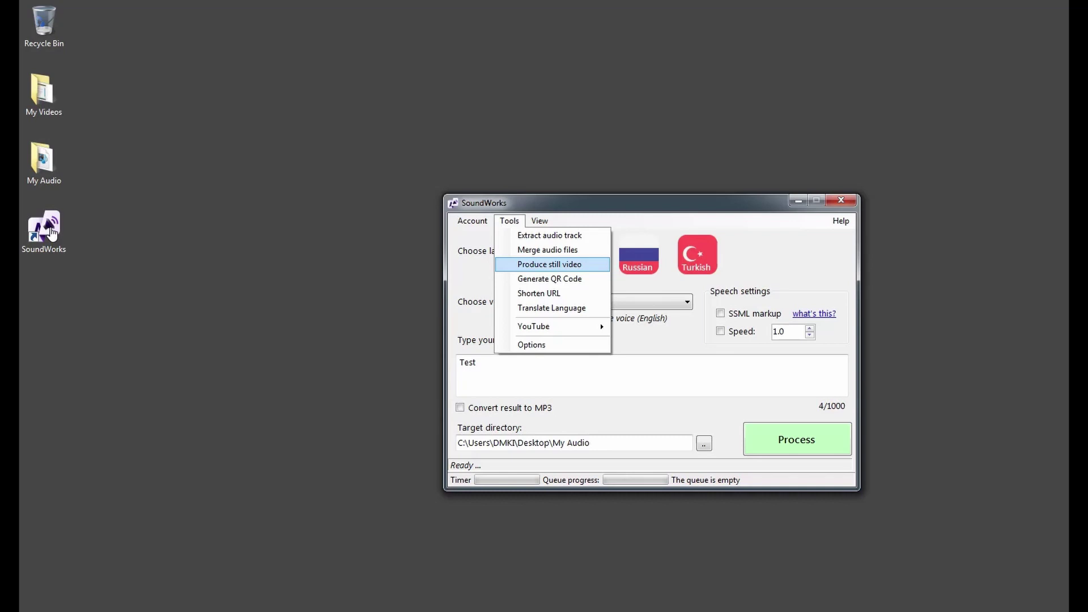
pyautogui.press('Return')
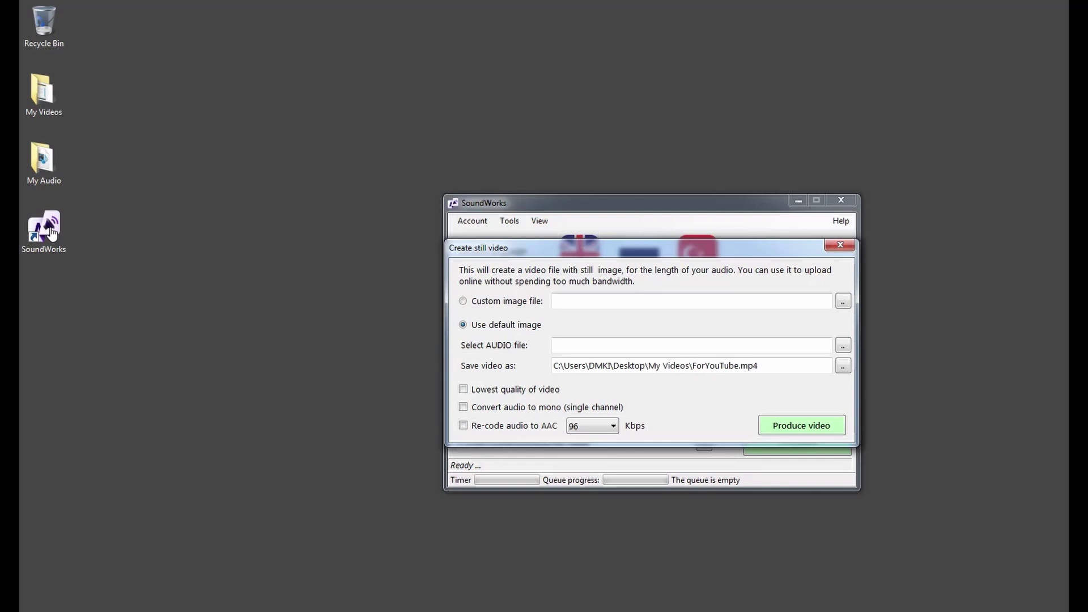
pyautogui.press('space')
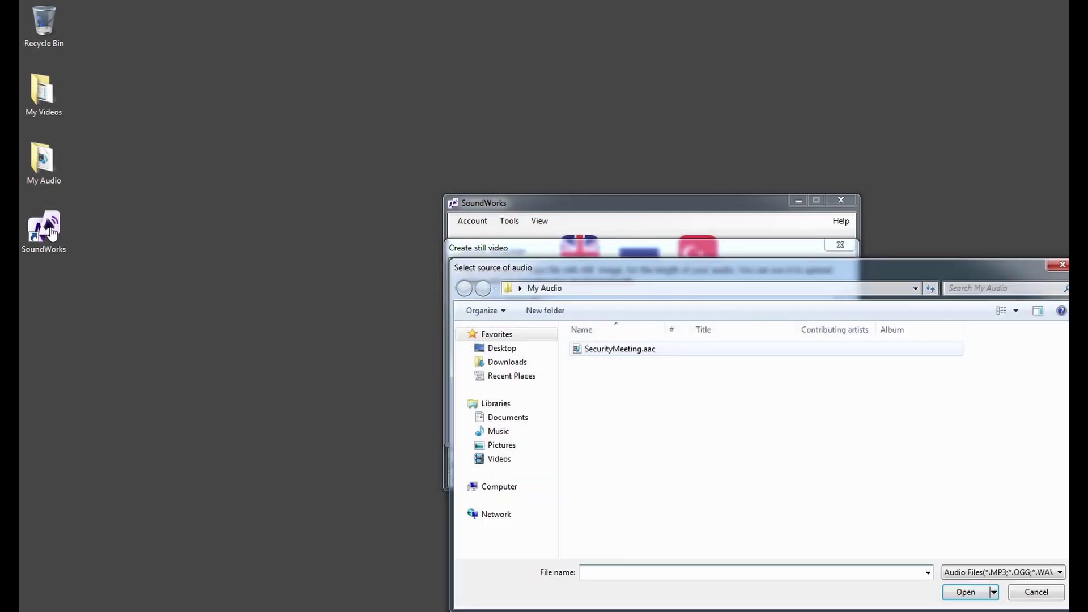
pyautogui.click(620, 348)
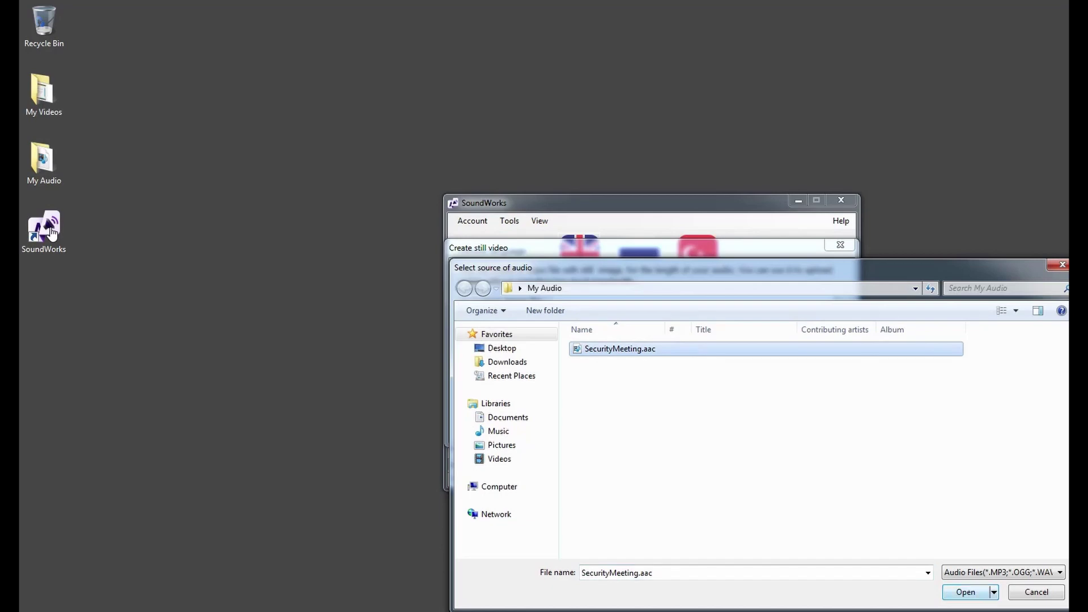
pyautogui.press('Return')
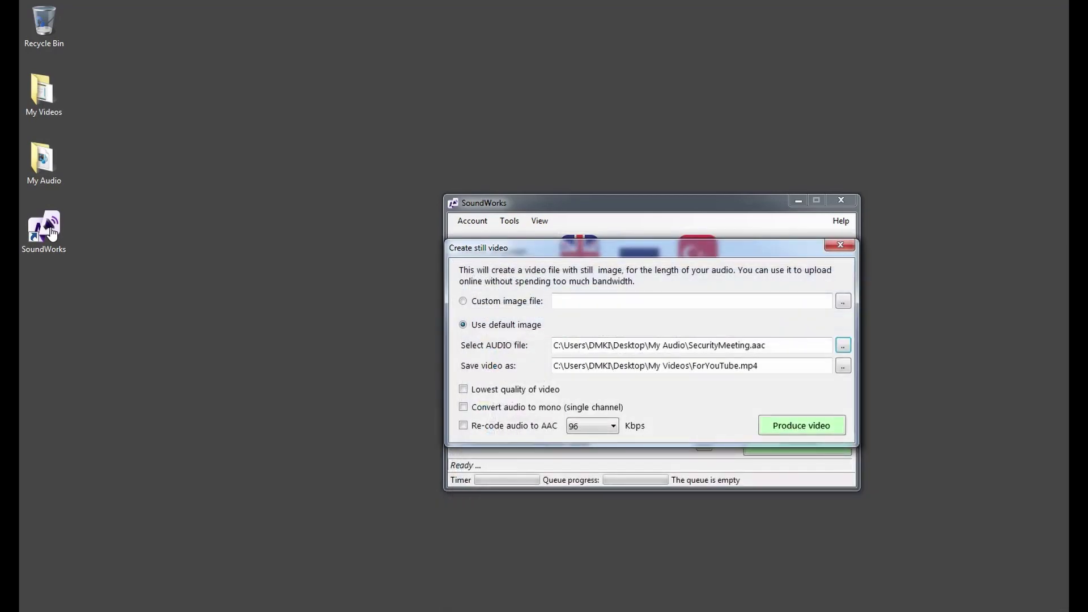
# - Set the still video to save as ForYouTube in MP4 format in the desktop's My Videos folder
pyautogui.press('space')
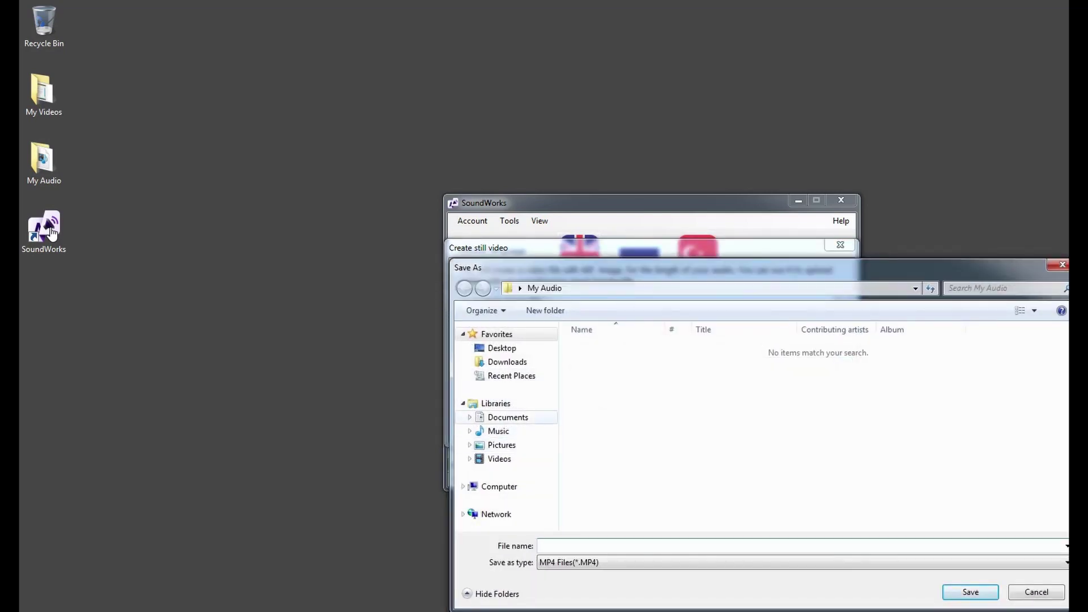
pyautogui.click(502, 347)
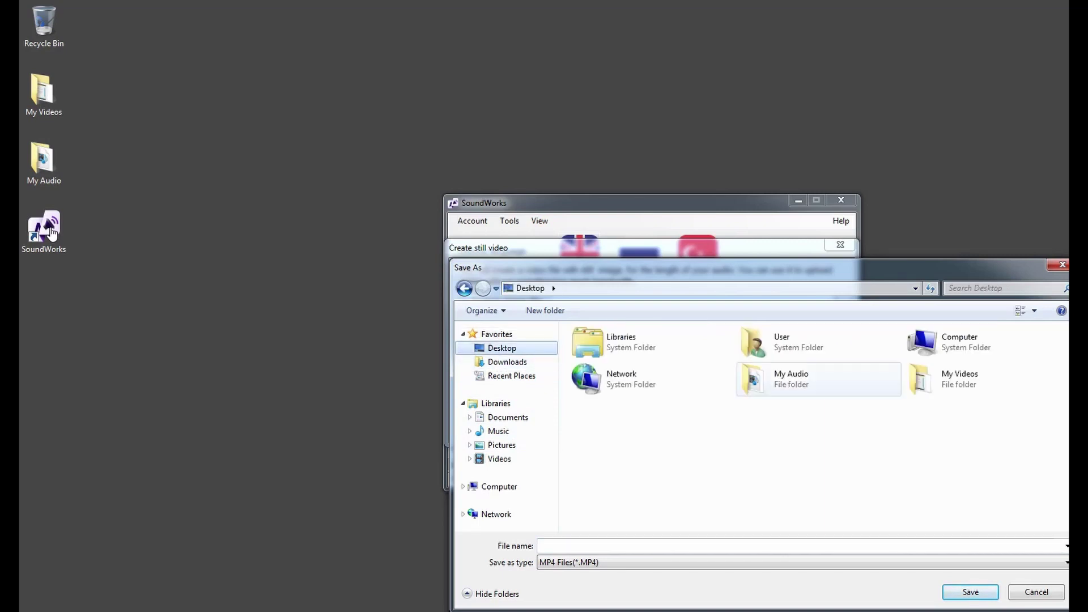
pyautogui.doubleClick(935, 377)
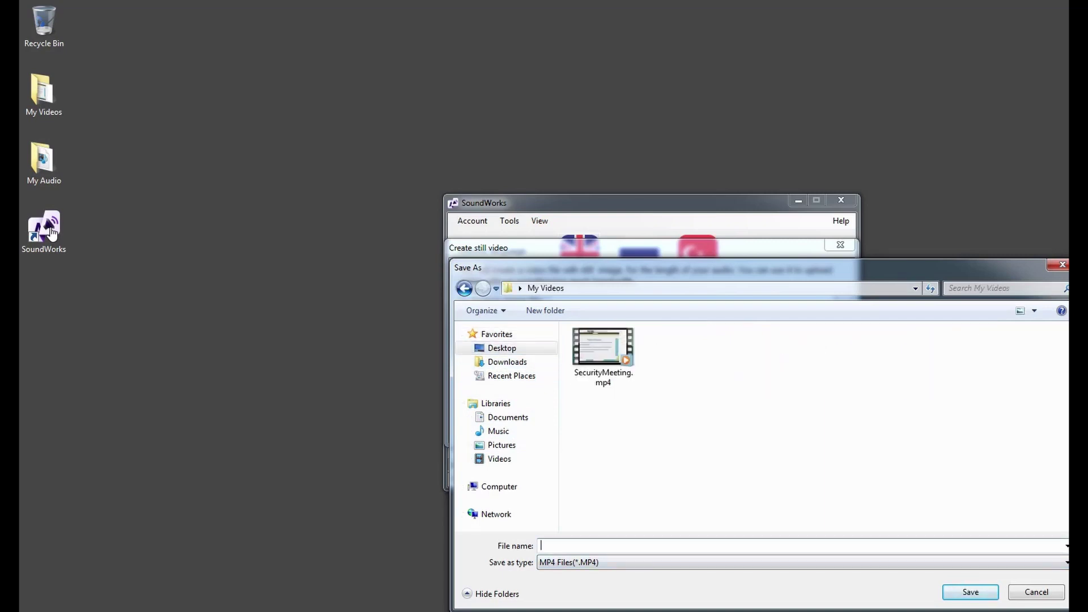
pyautogui.write('ForYouTube')
pyautogui.press('Return')
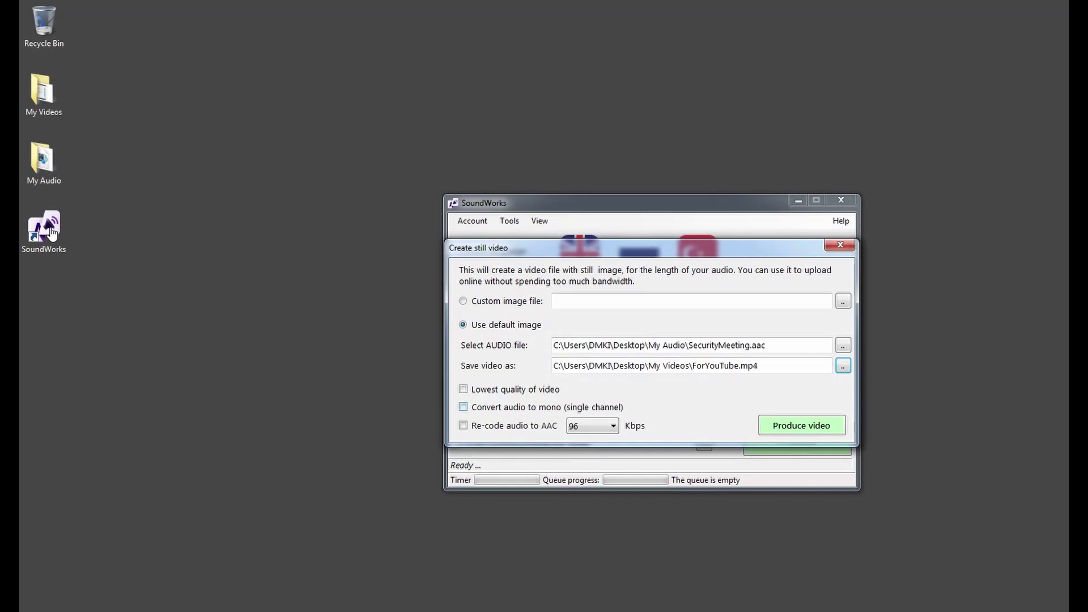
# - Produce the still video with the default image and open the folder containing the finished file
pyautogui.press('Tab')
pyautogui.press('Tab')
pyautogui.press('Tab')
pyautogui.press('space')
pyautogui.press('Return')
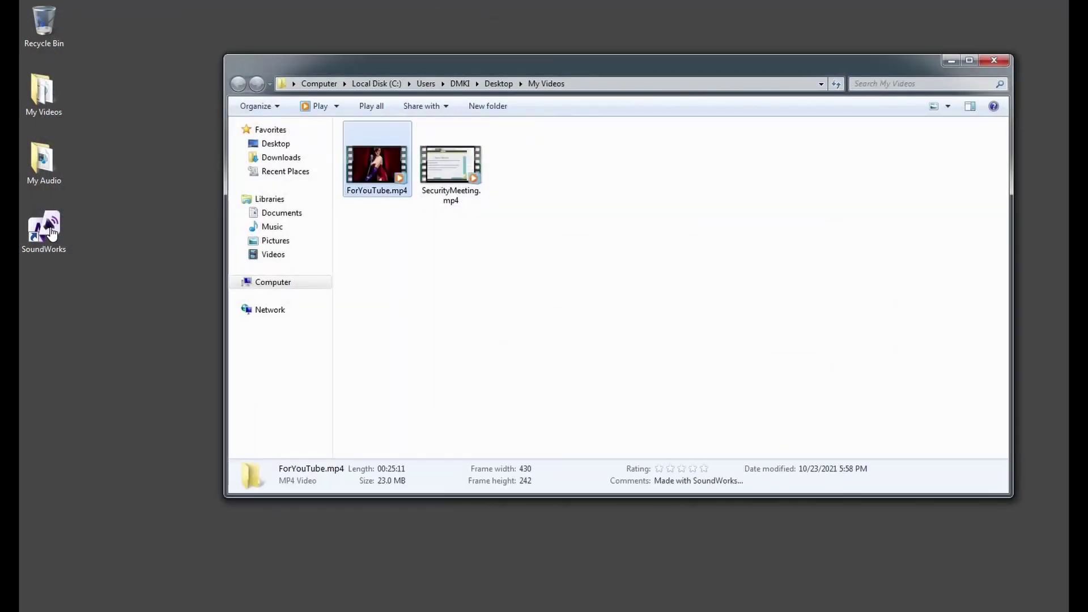
# - Compare the file details of SecurityMeeting.mp4 and ForYouTube.mp4, and close the folder window
pyautogui.press('Right')
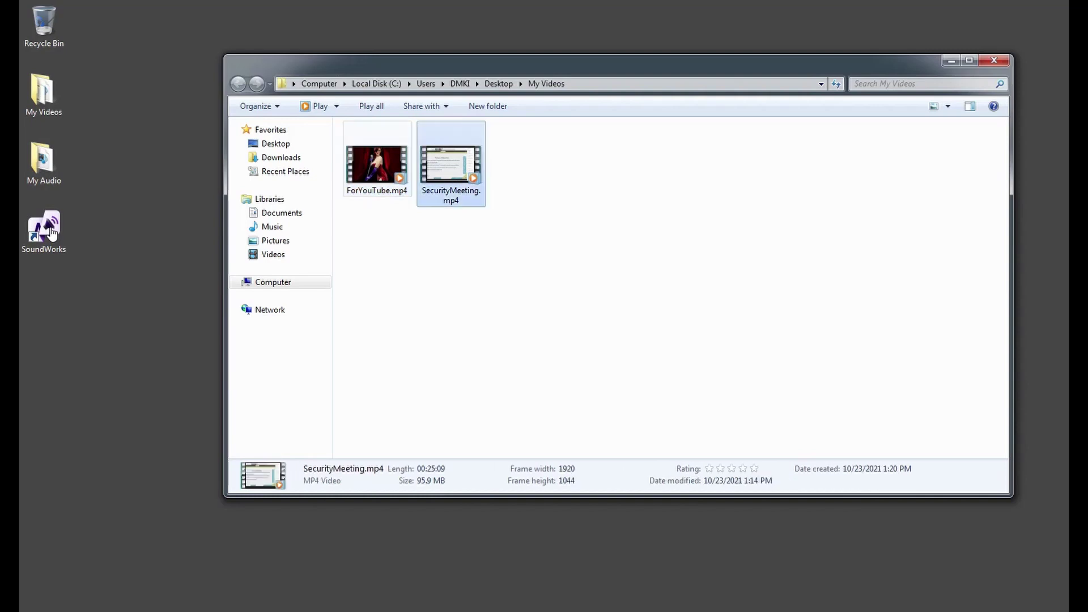
pyautogui.press('Left')
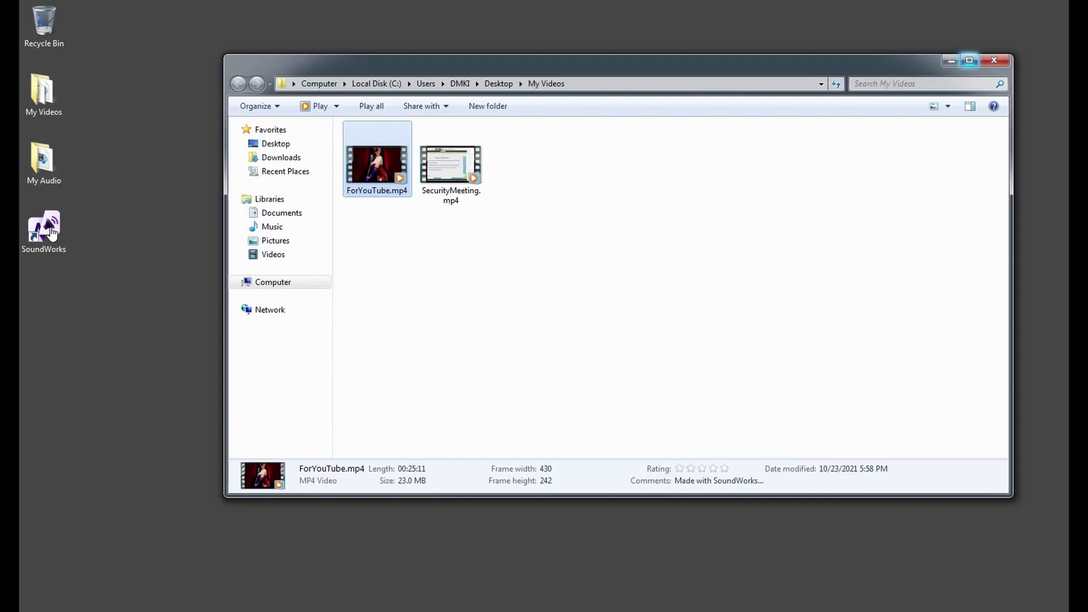
pyautogui.hotkey('alt', 'F4')
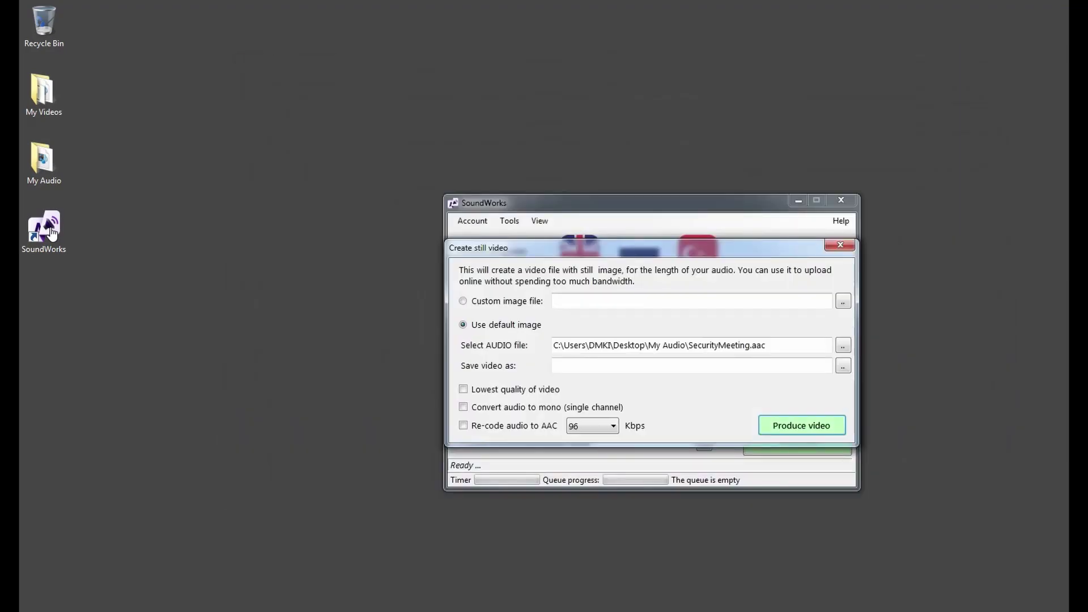
# - Close the still video dialog and open the YouTube video upload page from SoundWorks
pyautogui.press('Escape')
pyautogui.press('alt')
pyautogui.press('Left')
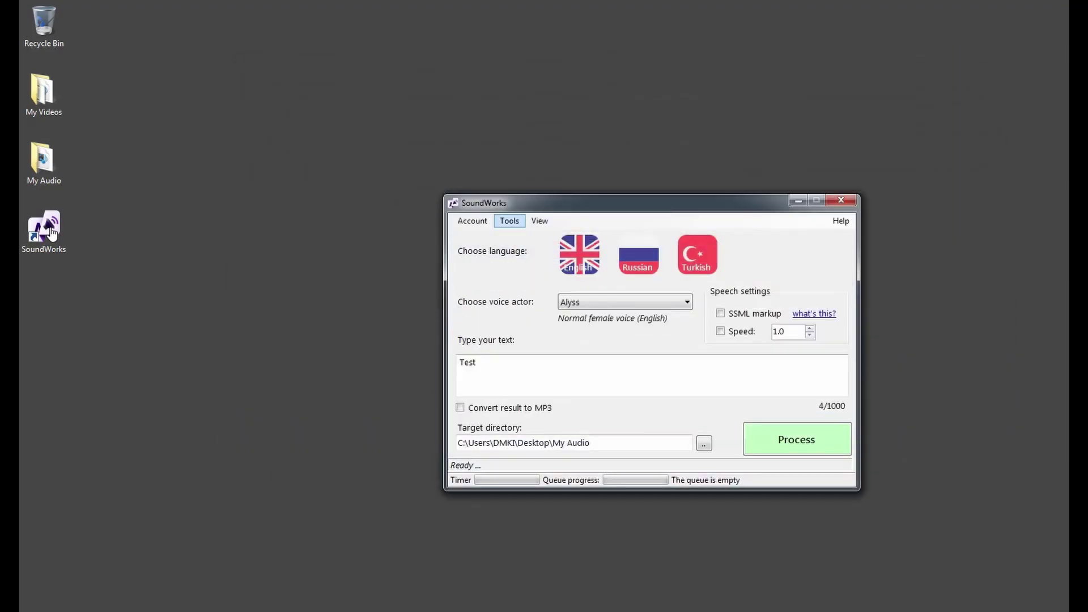
pyautogui.press('Down')
pyautogui.press('Down')
pyautogui.press('Down')
pyautogui.press('Down')
pyautogui.press('Down')
pyautogui.press('Down')
pyautogui.press('Down')
pyautogui.press('Right')
pyautogui.press('Down')
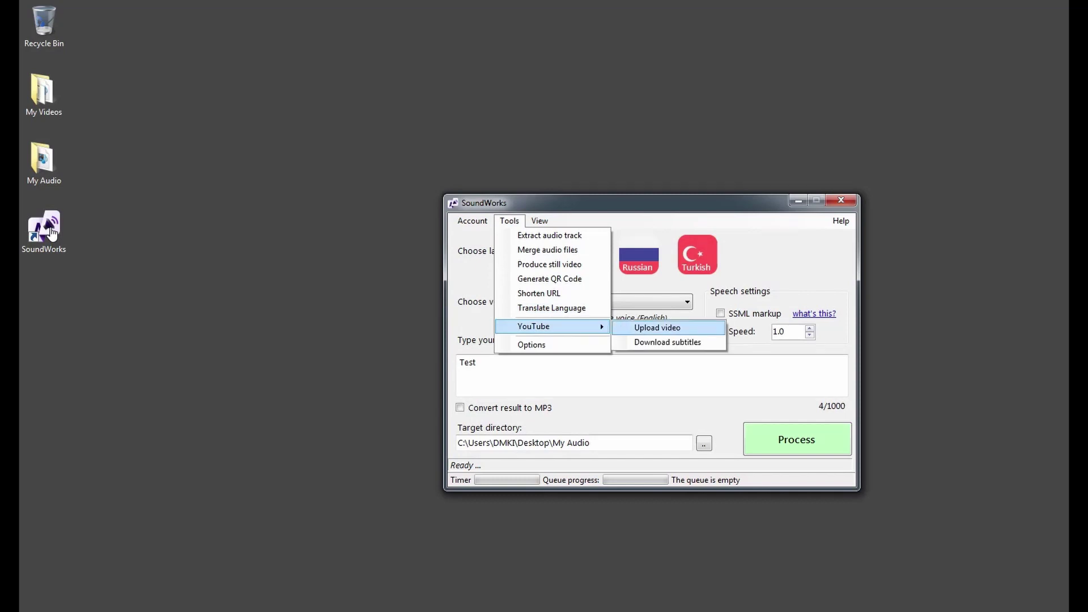
pyautogui.press('Return')
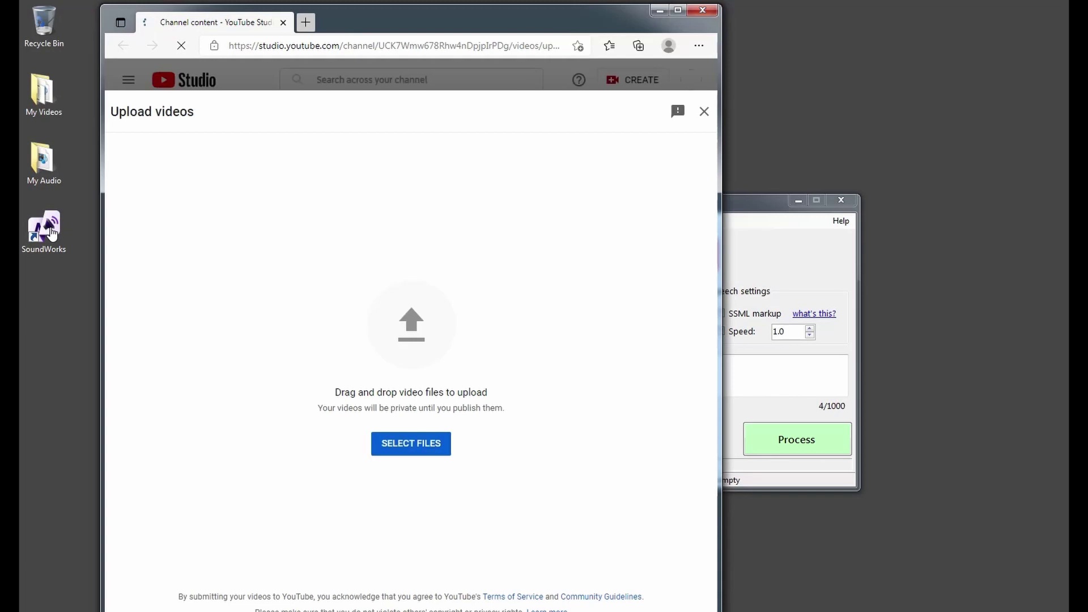
# - Upload ForYouTube.mp4 from the desktop's My Videos folder to YouTube Studio
pyautogui.press('Return')
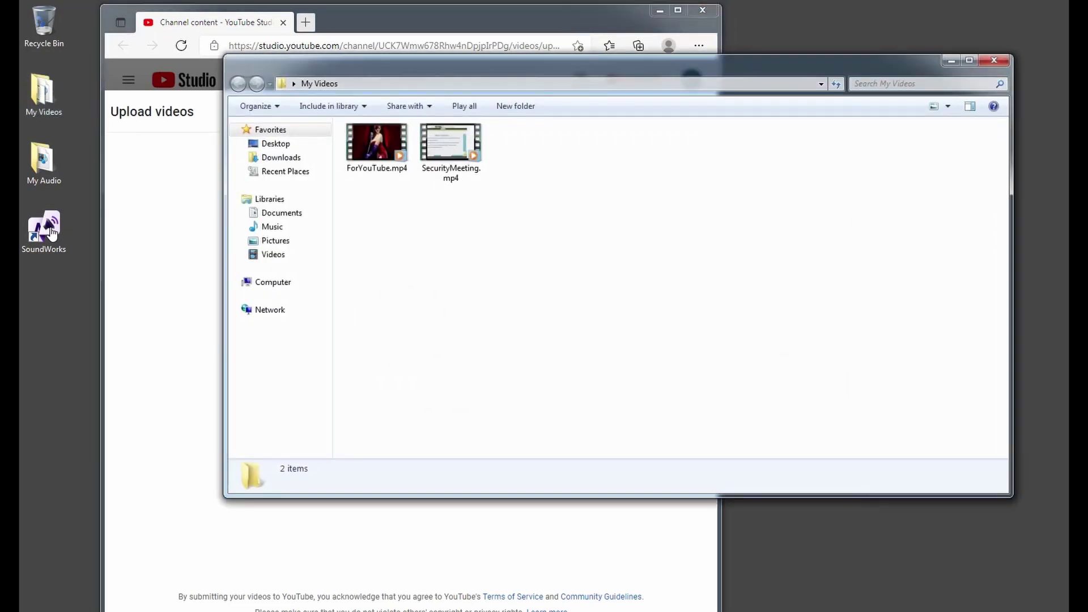
pyautogui.press('Down')
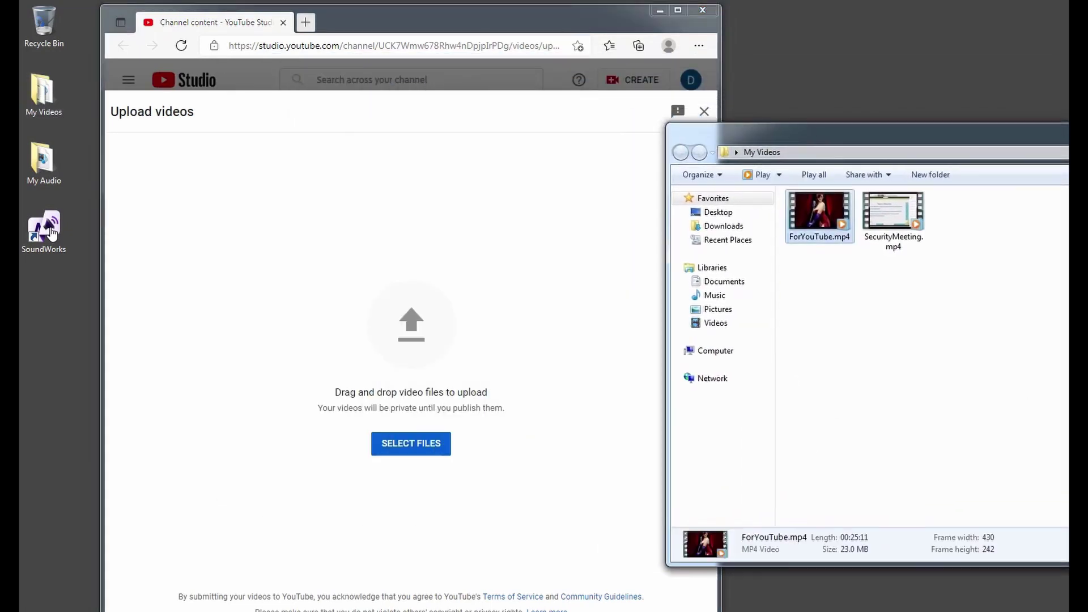
pyautogui.moveTo(820, 211); pyautogui.dragTo(412, 323)
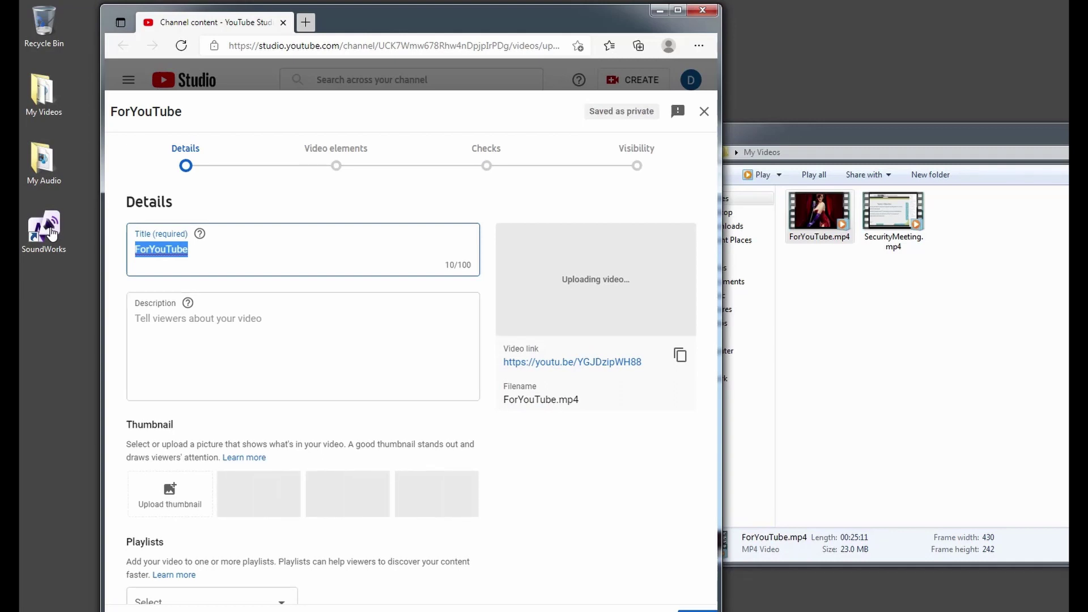
# - Replace the uploaded video's title with "Security Meeting"
pyautogui.write('Secur')
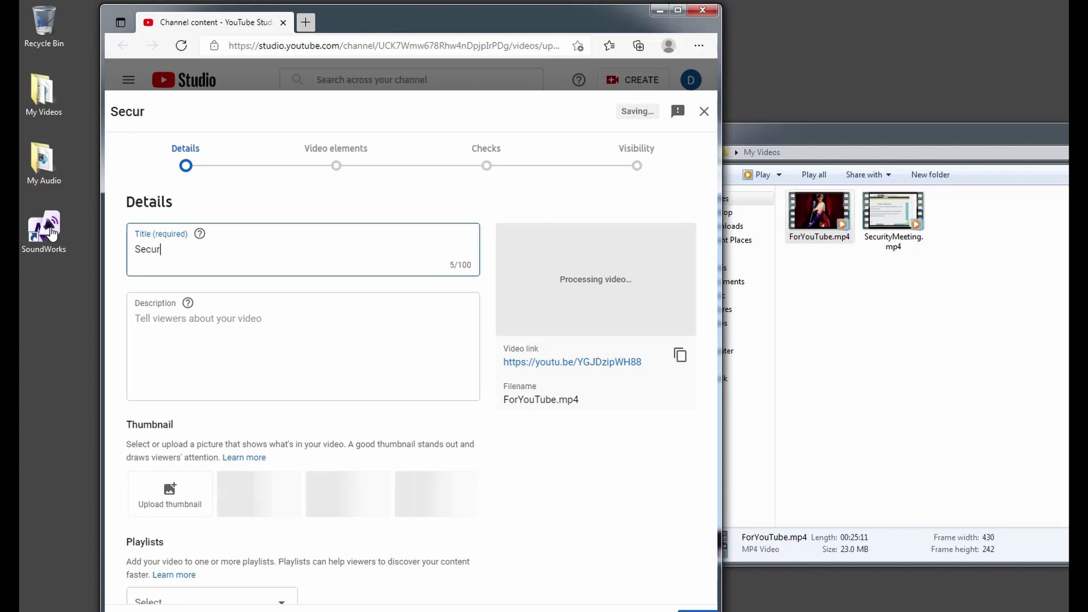
pyautogui.write('ity Meeting')
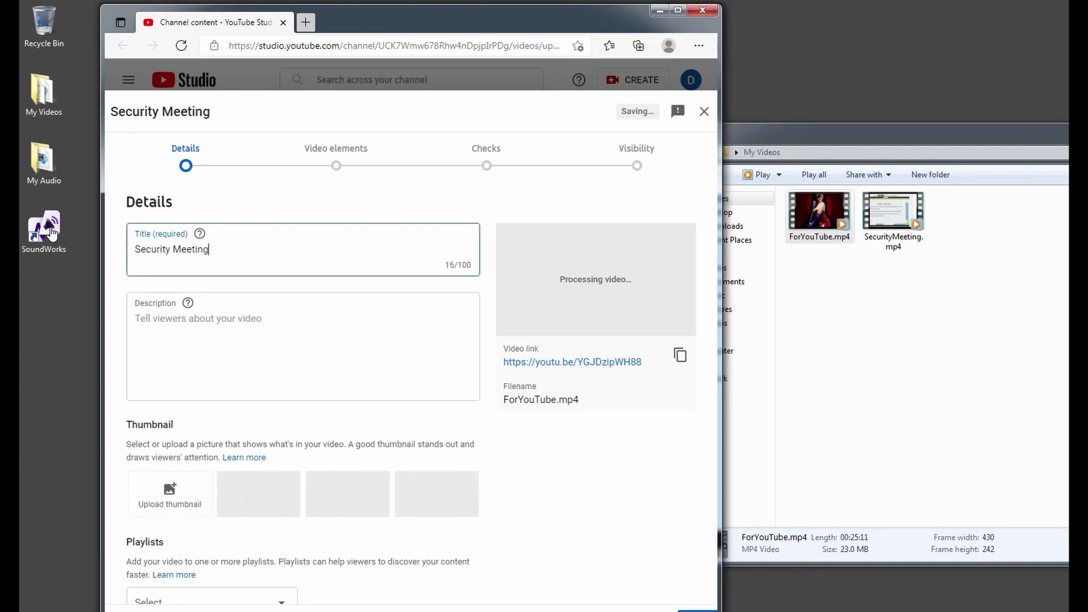
pyautogui.scroll(-6, 412, 395)
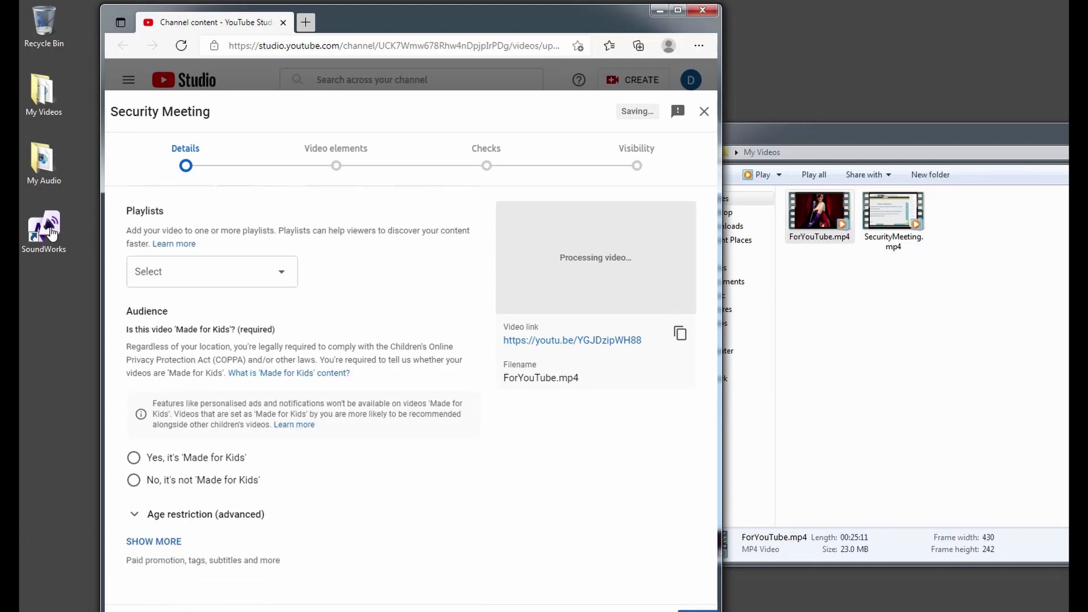
# - Mark the Security Meeting video as not made for kids and set its video language to English
pyautogui.click(133, 480)
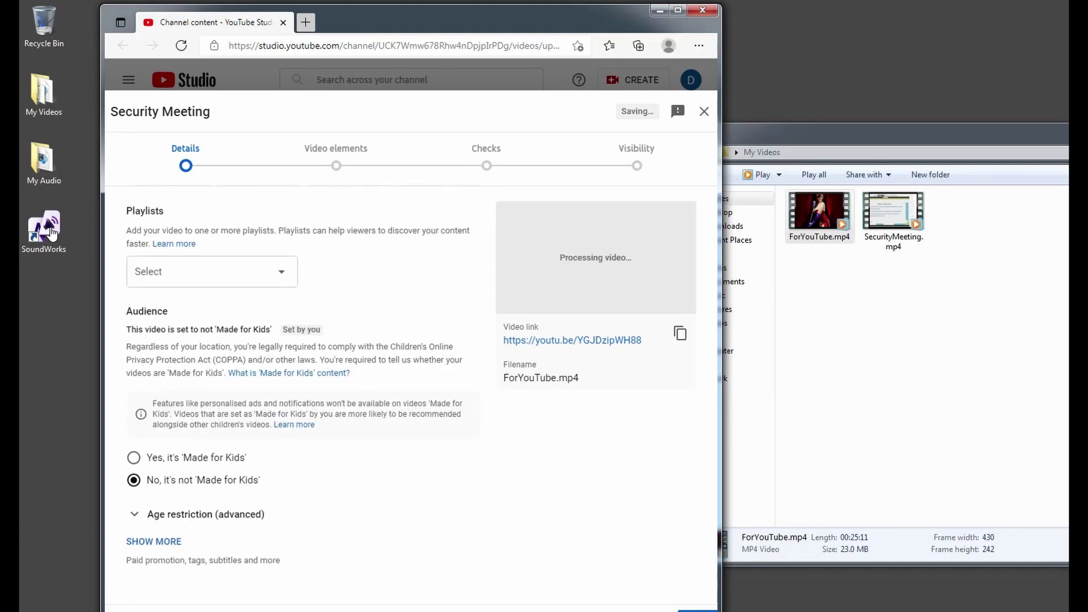
pyautogui.click(154, 541)
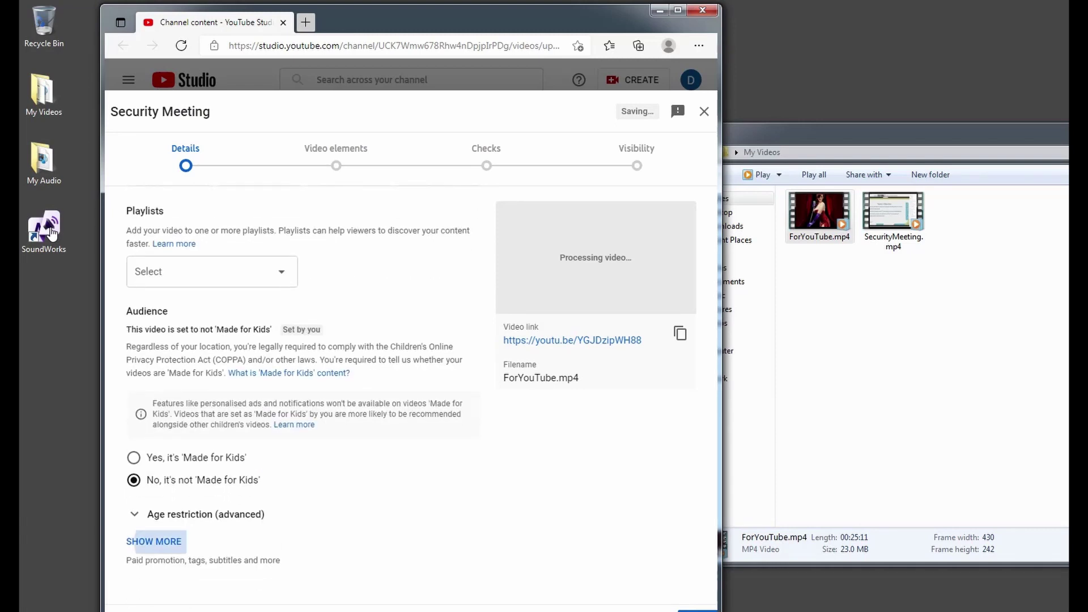
pyautogui.scroll(-5, 303, 395)
pyautogui.scroll(-1, 302, 395)
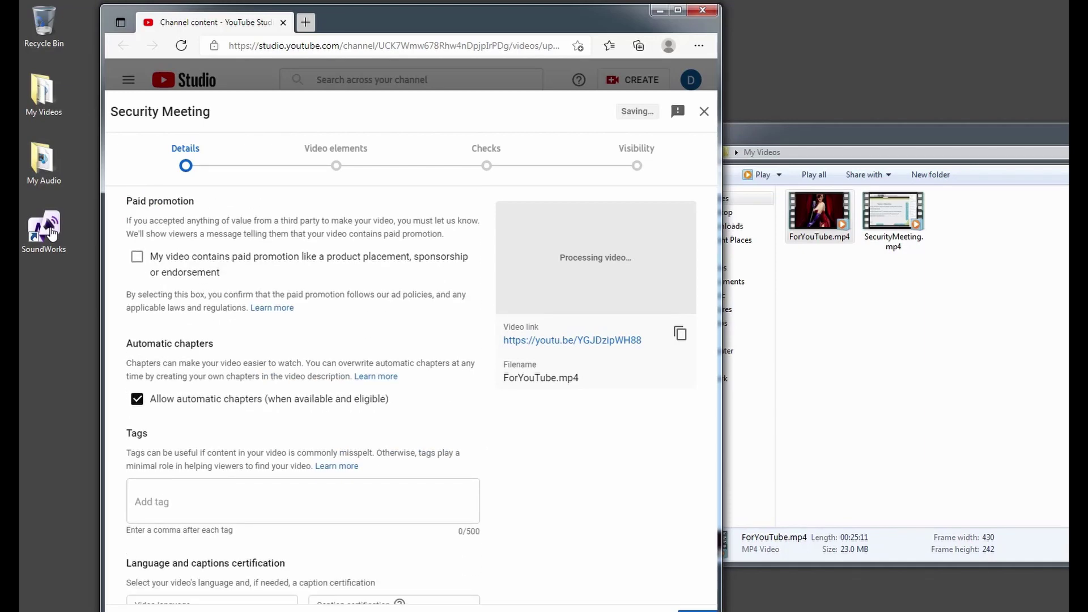
pyautogui.scroll(-1, 303, 395)
pyautogui.scroll(-4, 303, 395)
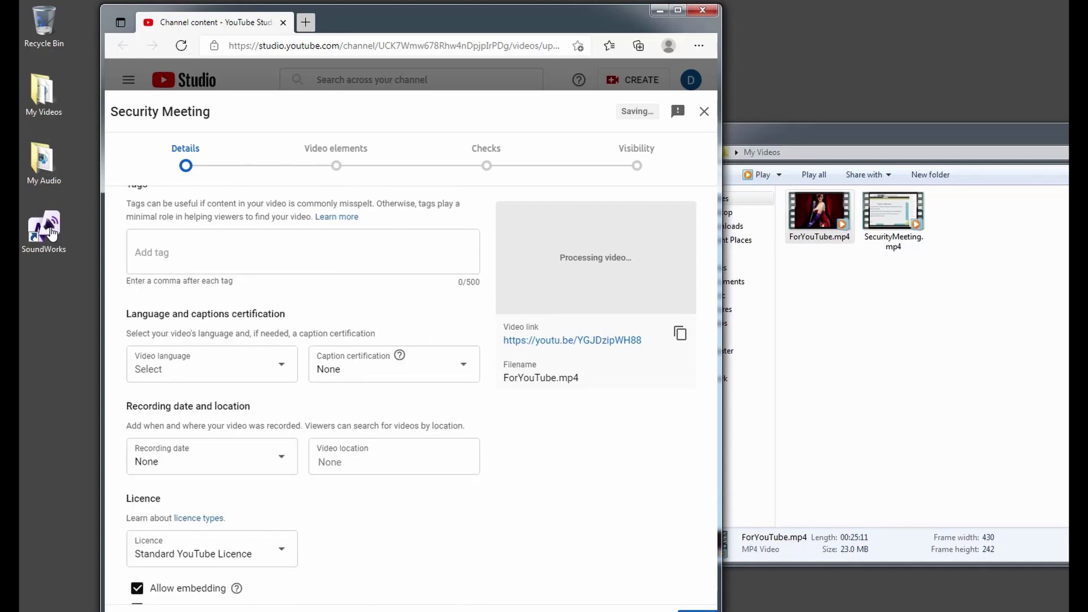
pyautogui.click(264, 299)
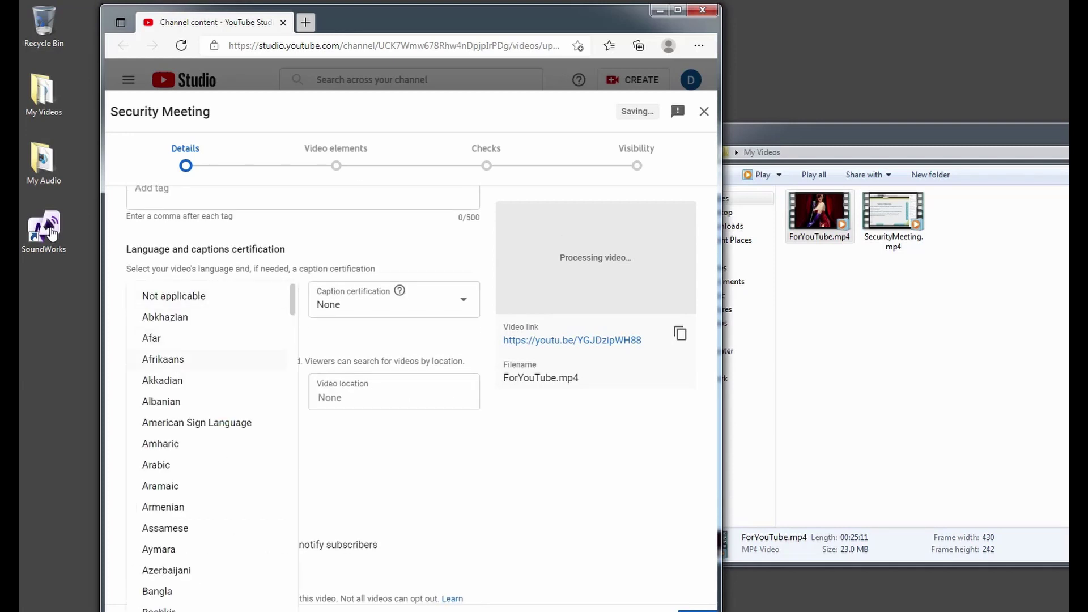
pyautogui.scroll(-12, 209, 351)
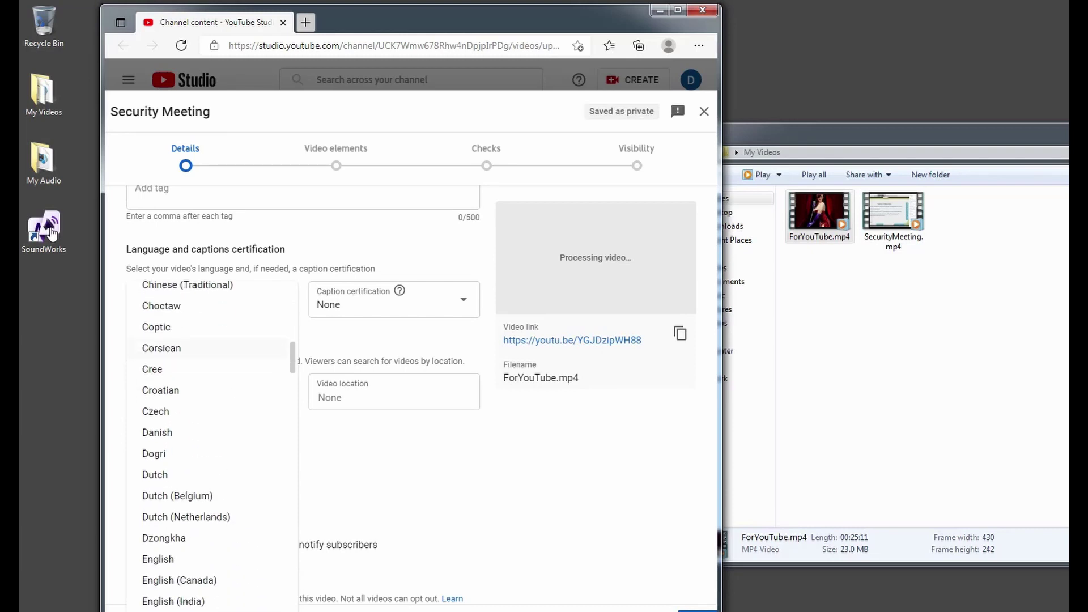
pyautogui.scroll(-4, 210, 348)
pyautogui.click(210, 342)
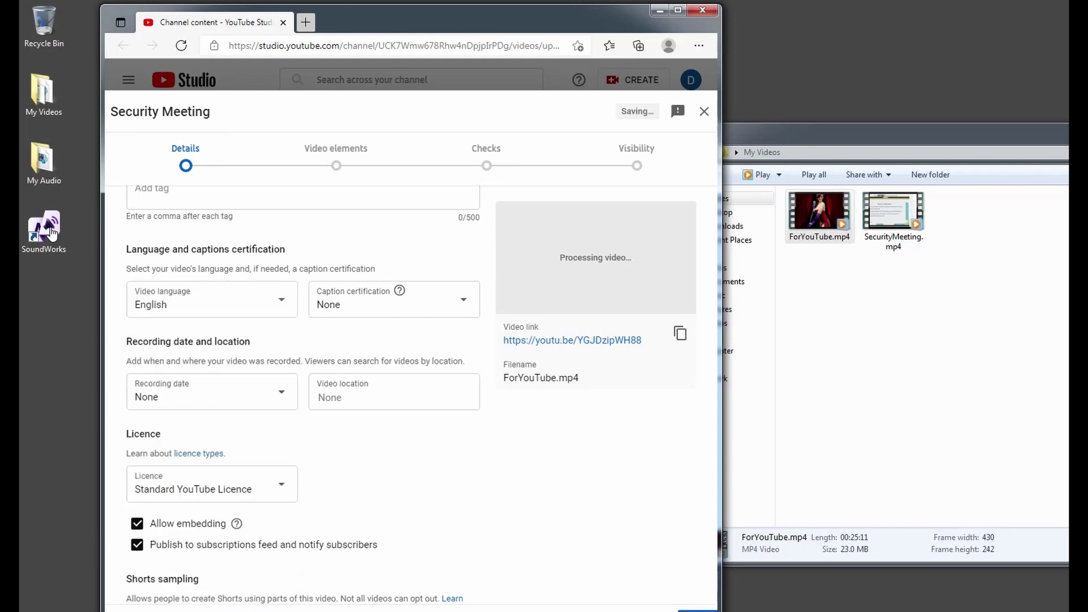
# - Disable embedding, publishing to the subscriptions feed with subscriber notifications, and letting people sample the video's content
pyautogui.click(137, 523)
pyautogui.click(137, 545)
pyautogui.scroll(-5, 304, 397)
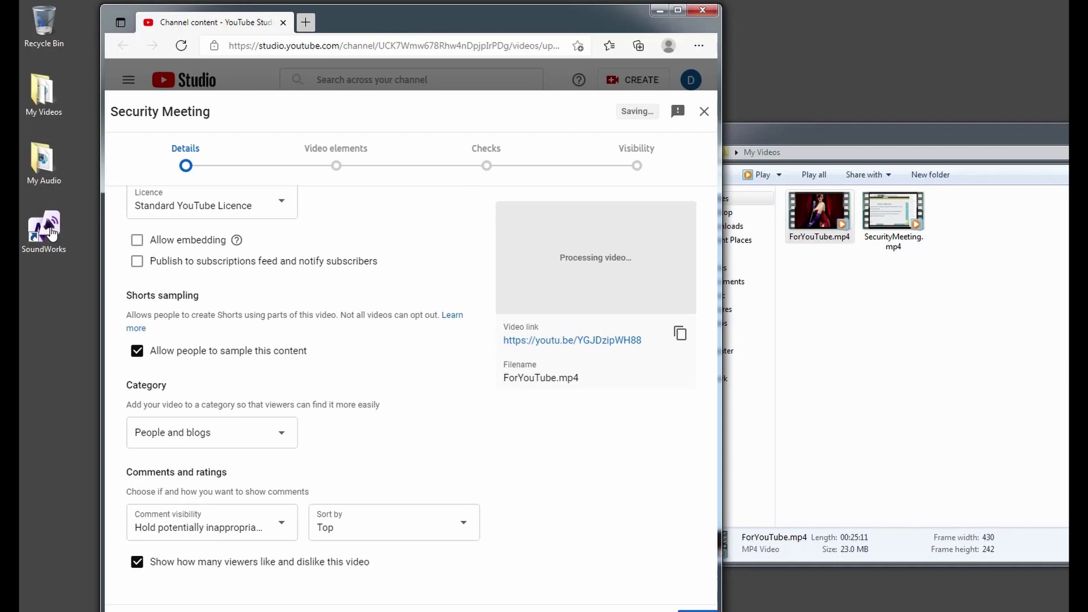
pyautogui.click(137, 351)
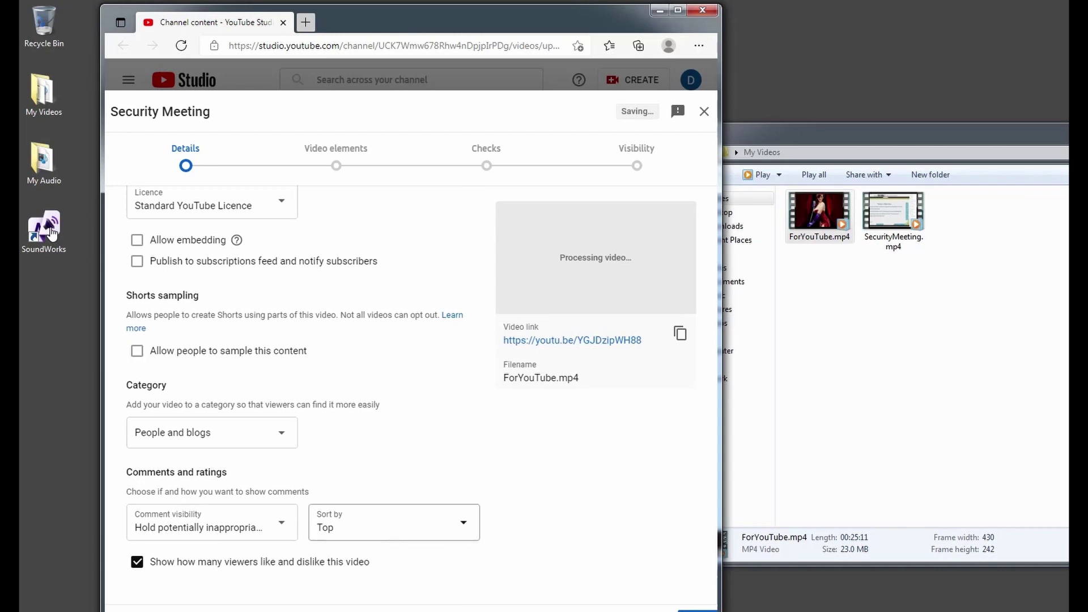
# - Advance past video elements and checks without additions, and save the video with Unlisted visibility
pyautogui.click(698, 611)
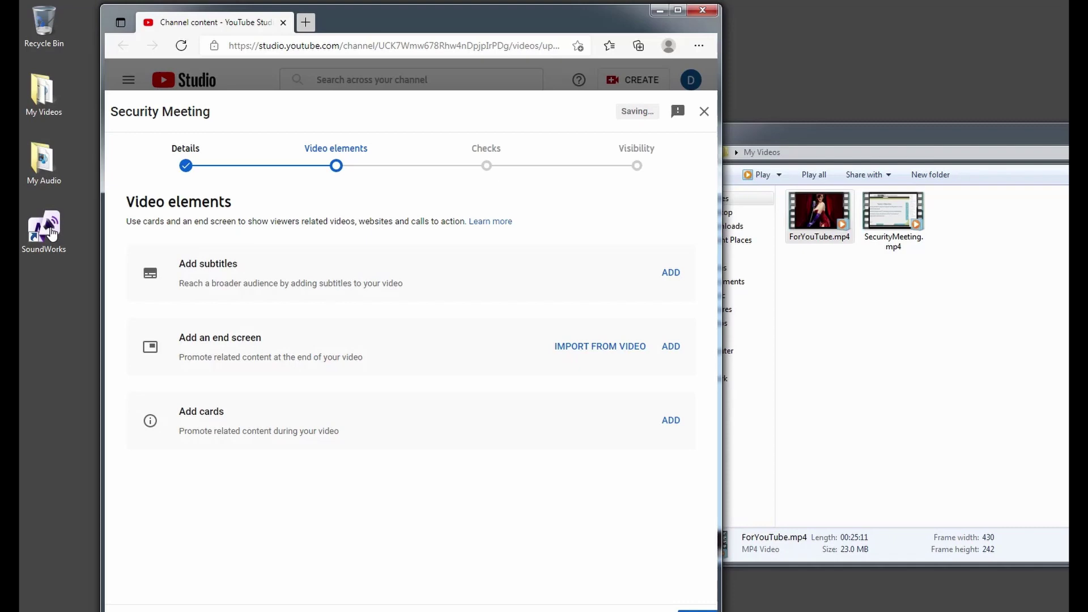
pyautogui.click(698, 611)
pyautogui.click(698, 611)
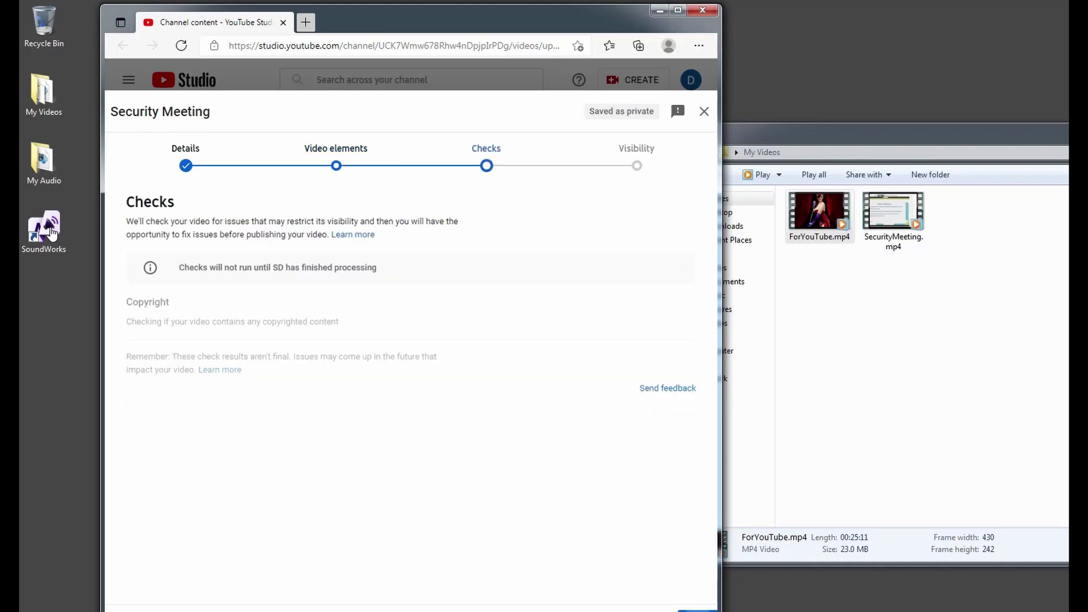
pyautogui.click(167, 332)
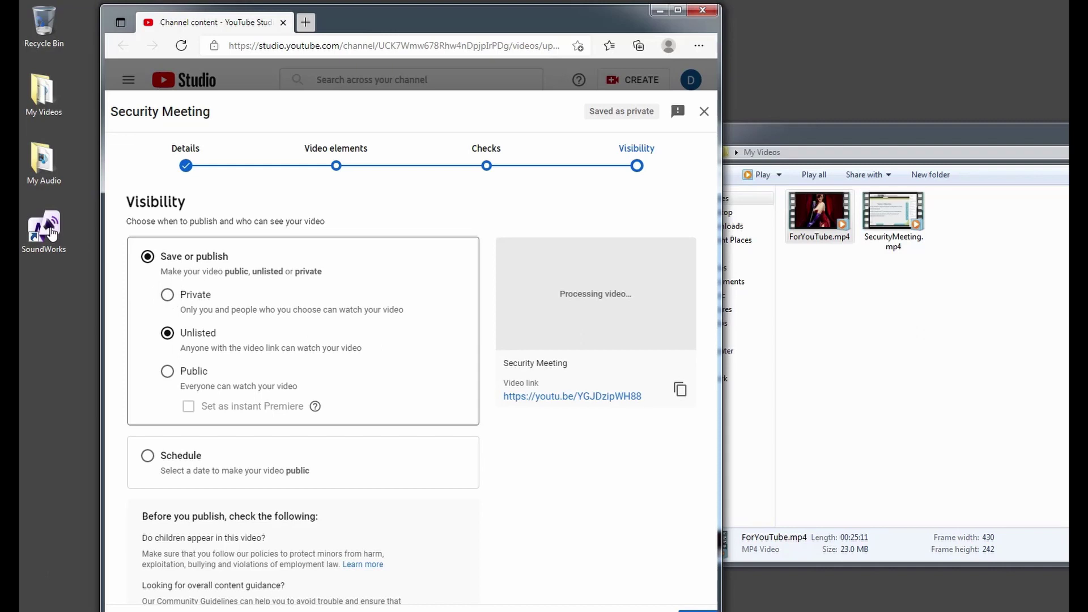
pyautogui.scroll(-2, 404, 395)
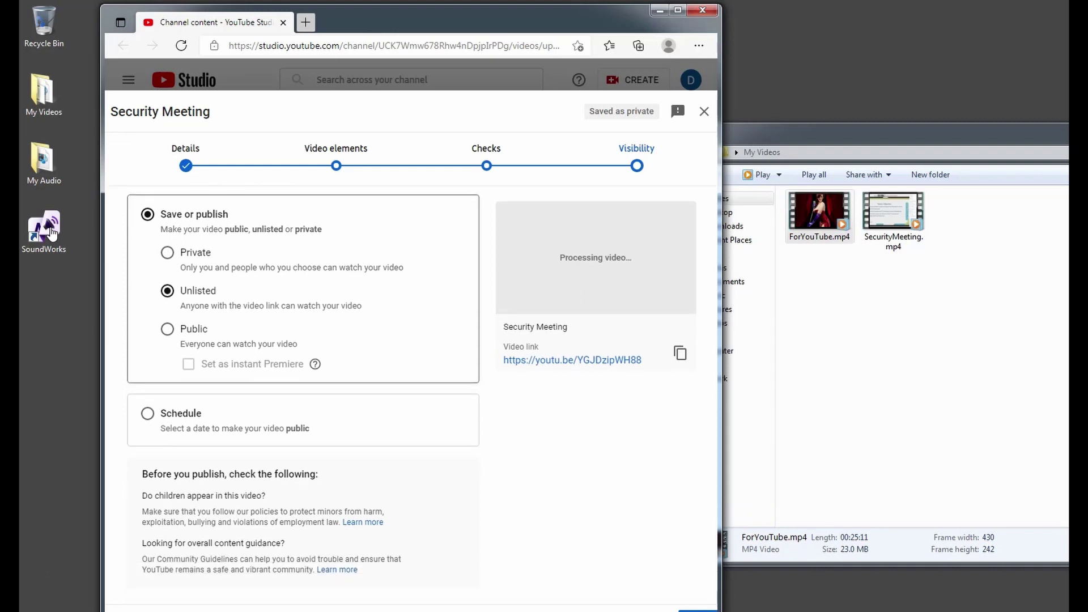
pyautogui.scroll(2, 403, 395)
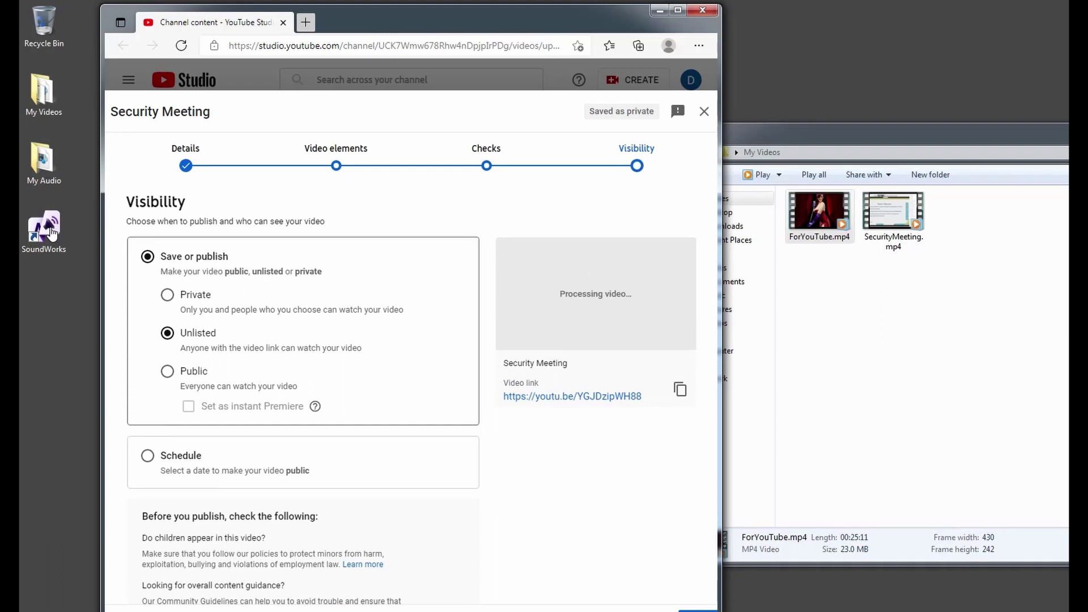
pyautogui.scroll(-2, 404, 394)
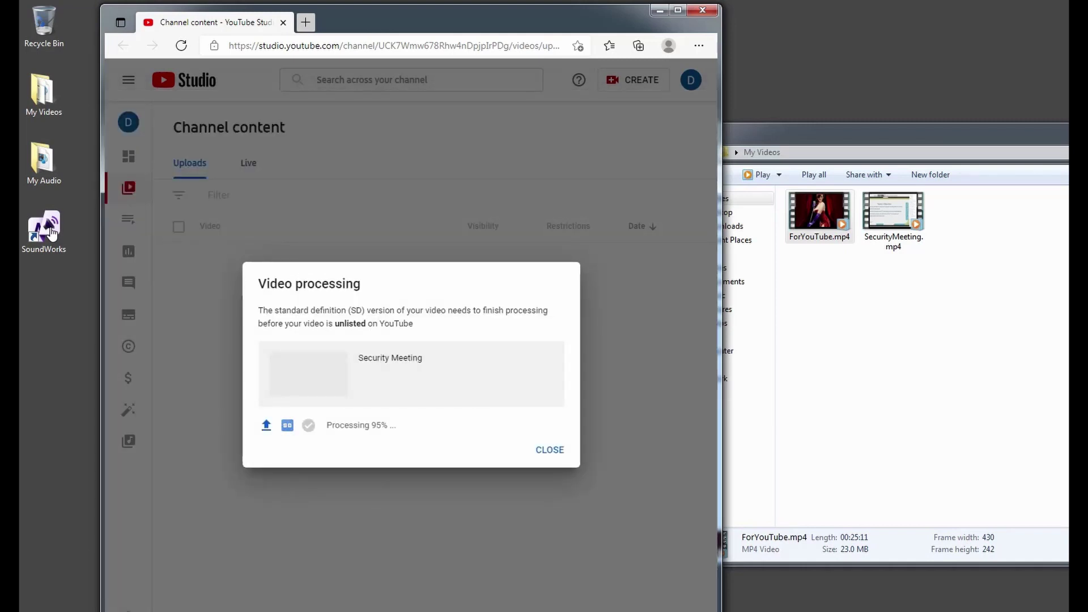
# - Close the video processing notice and paste the uploaded video's link into a blank Notepad document
pyautogui.press('Return')
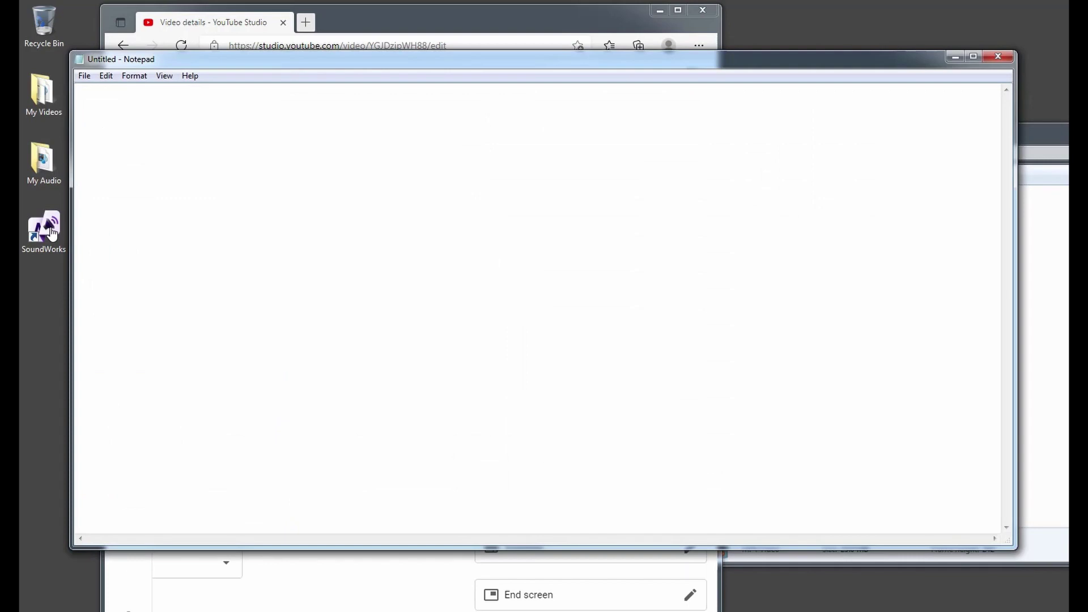
pyautogui.rightClick(273, 183)
pyautogui.click(304, 238)
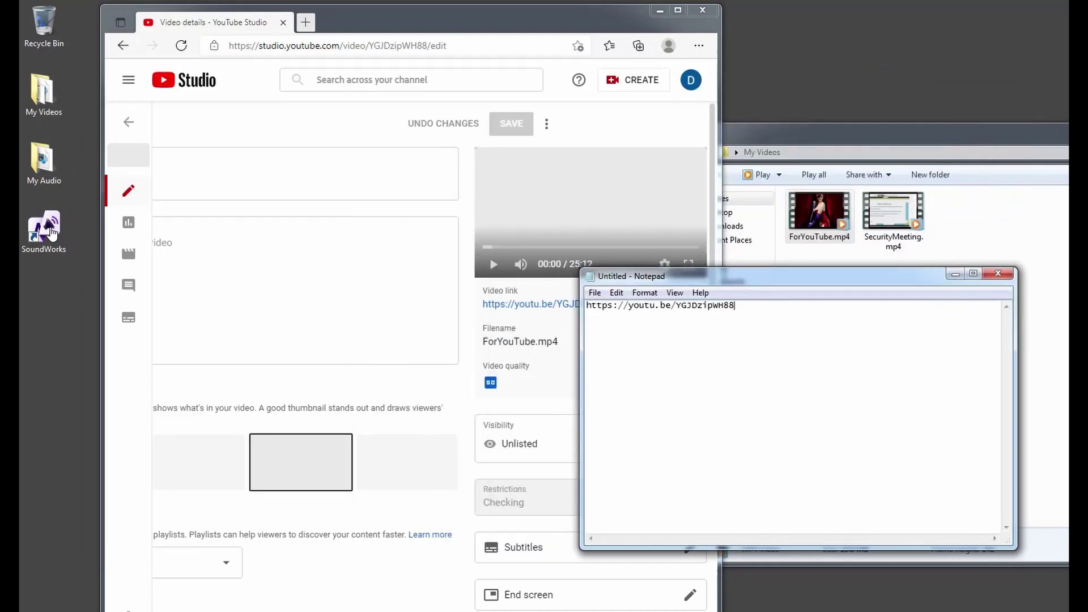
# - Play the uploaded video on its YouTube watch page from its Studio link, and close that page
pyautogui.click(538, 308)
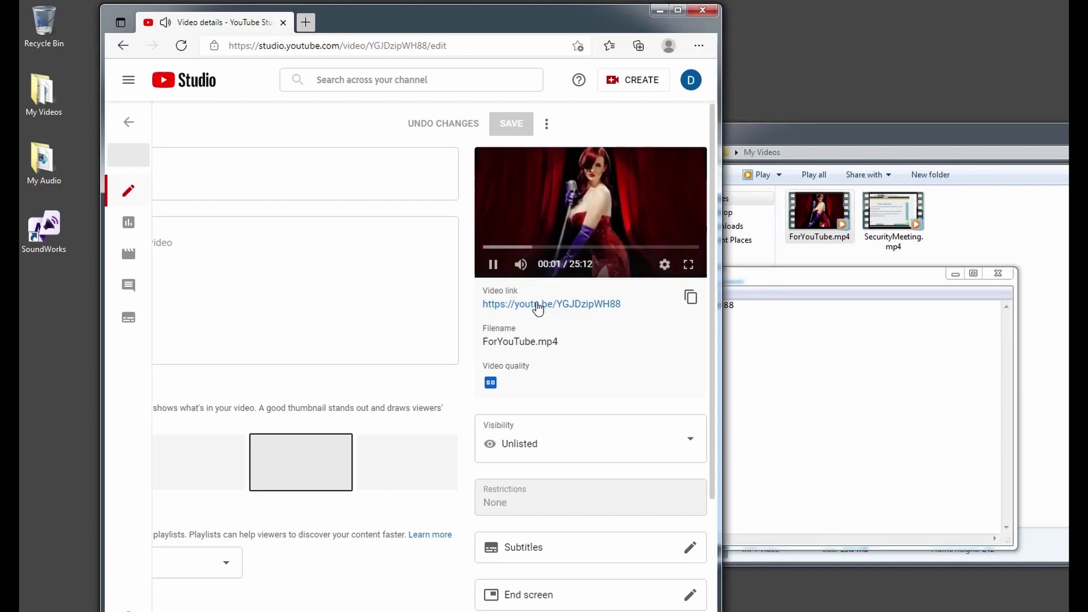
pyautogui.click(538, 307)
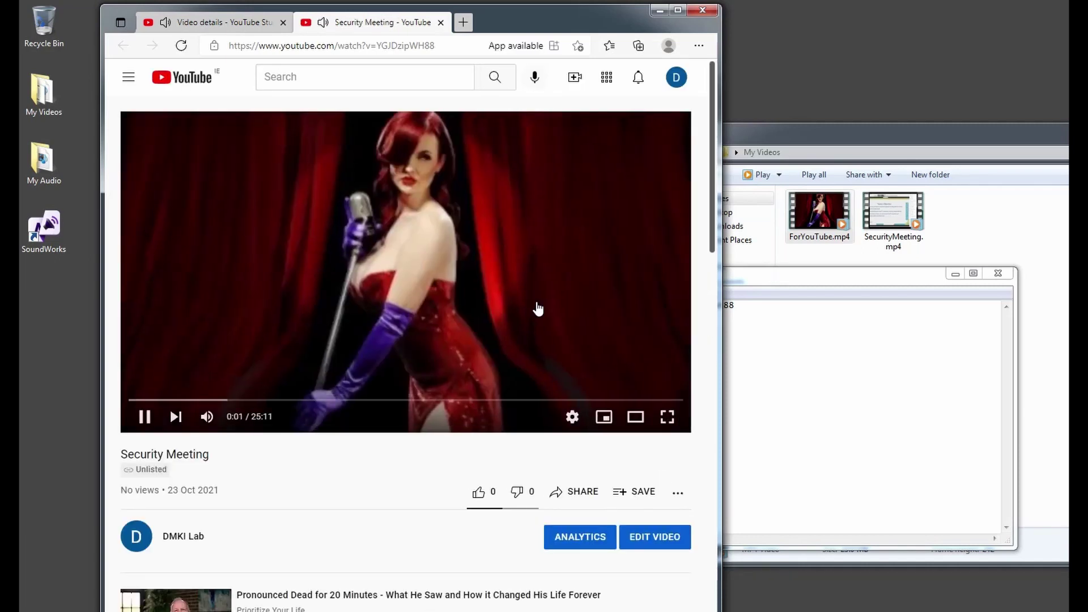
pyautogui.press('k')
pyautogui.hotkey('ctrl', 'w')
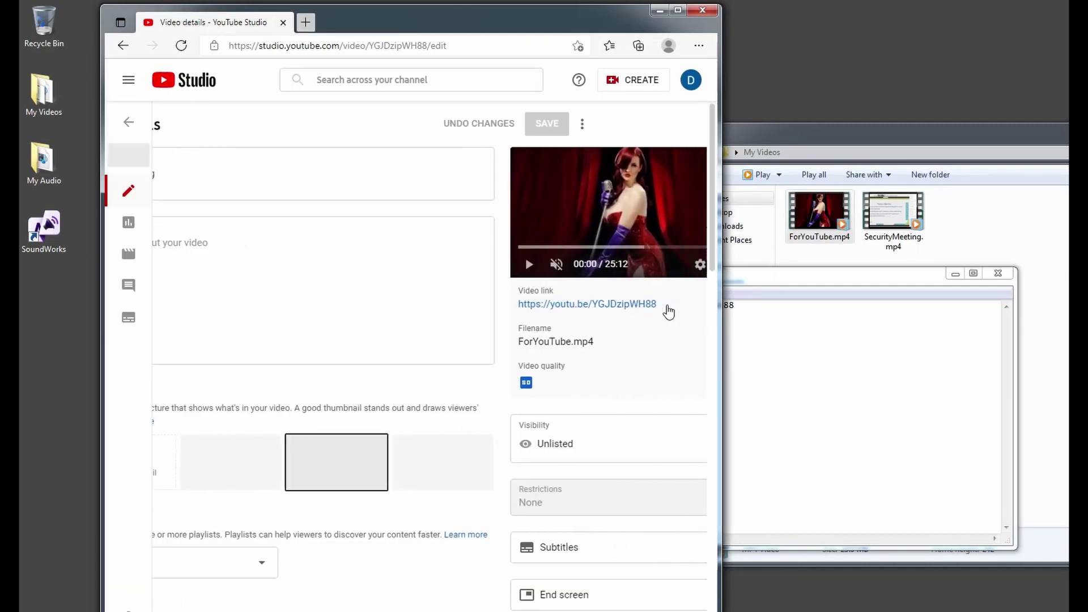
# - Reopen the video's watch page in a new tab, check its subtitles by turning them on, and close the page
pyautogui.rightClick(577, 305)
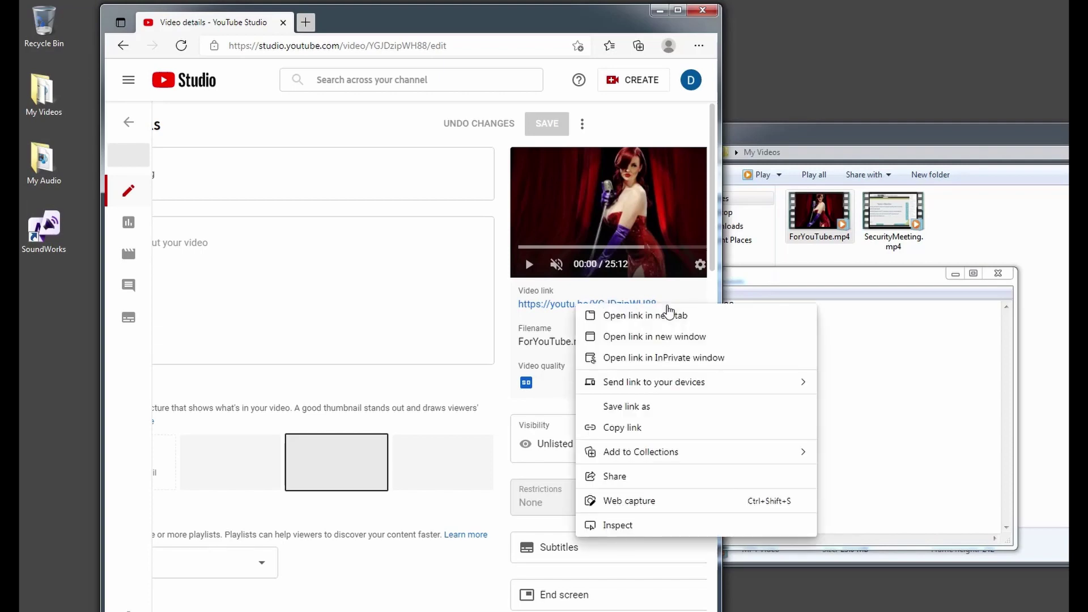
pyautogui.click(602, 311)
pyautogui.hotkey('ctrl', 'Tab')
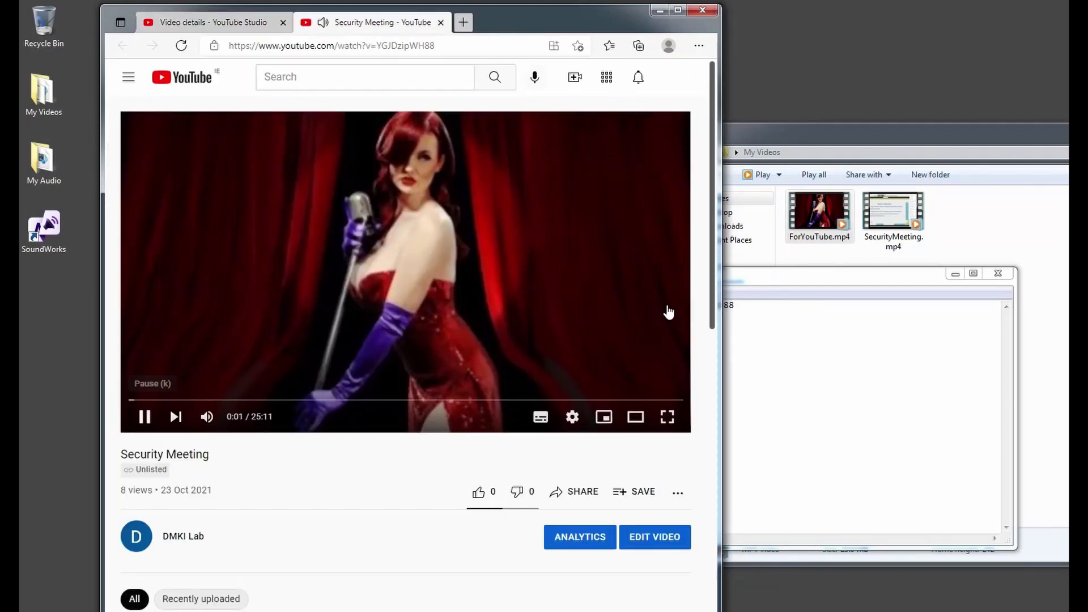
pyautogui.click(668, 311)
pyautogui.press('Tab')
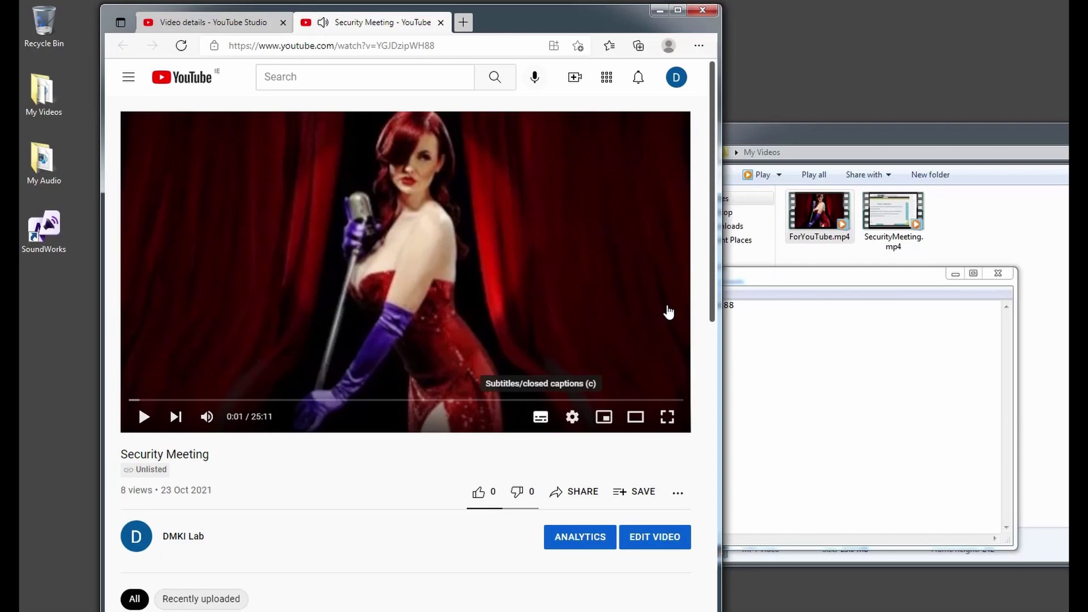
pyautogui.press('Return')
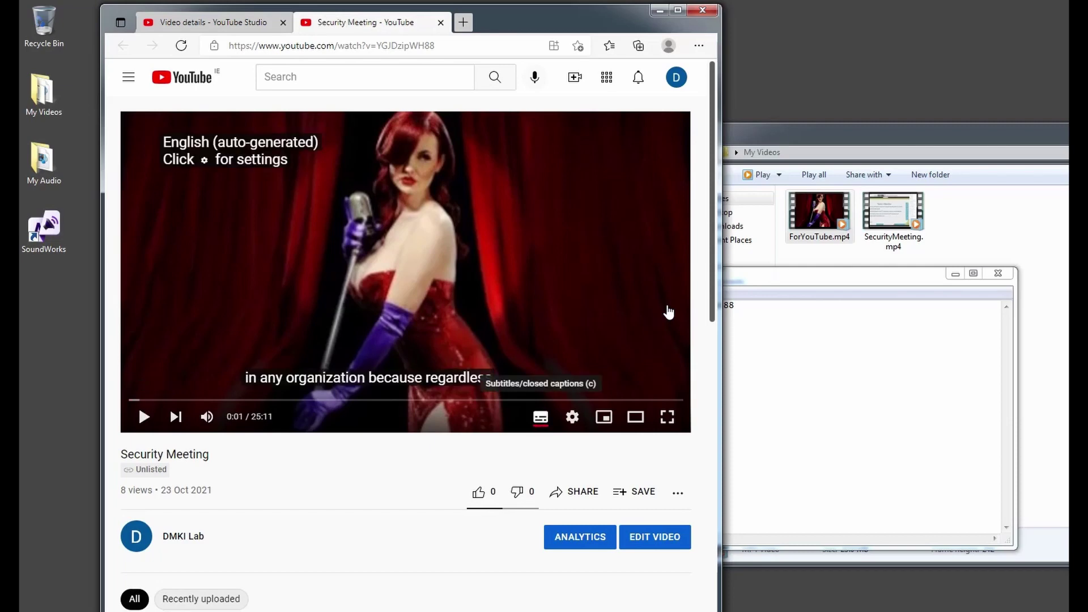
pyautogui.hotkey('ctrl', 'w')
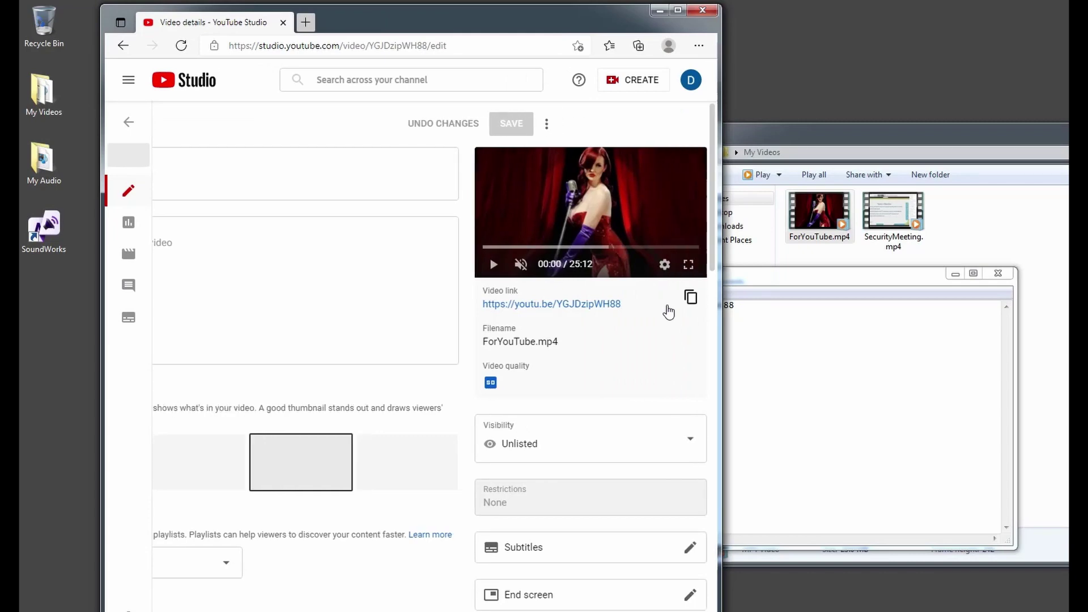
# - Copy the video's link from YouTube Studio and open the YouTube subtitle download dialog in SoundWorks
pyautogui.click(669, 311)
pyautogui.hotkey('alt', 'Tab')
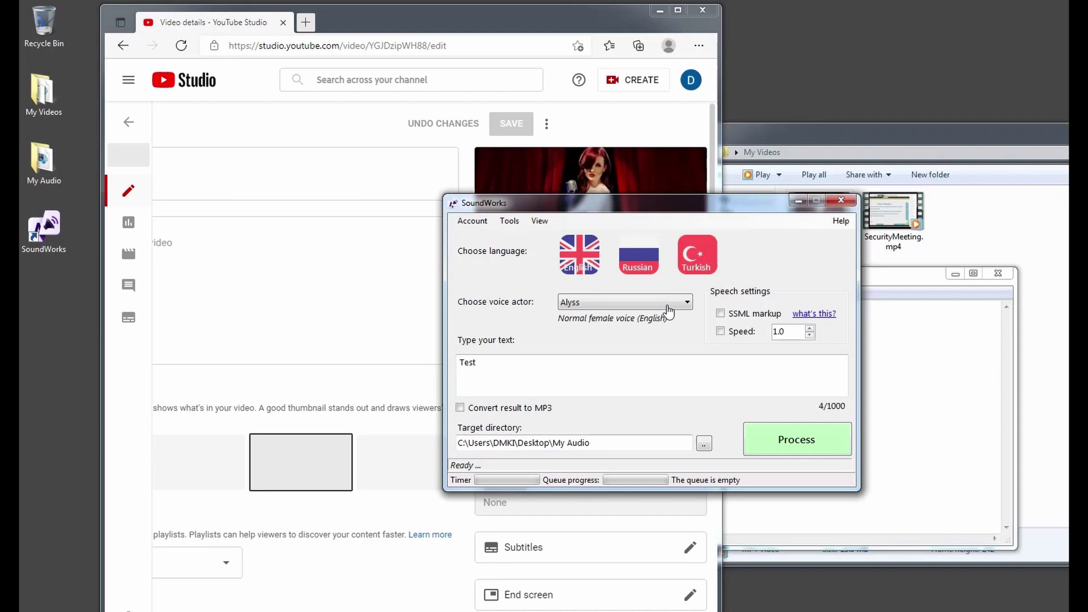
pyautogui.hotkey('alt', 't')
pyautogui.press('Down')
pyautogui.press('Down')
pyautogui.press('Down')
pyautogui.press('Down')
pyautogui.press('Down')
pyautogui.press('Down')
pyautogui.press('Down')
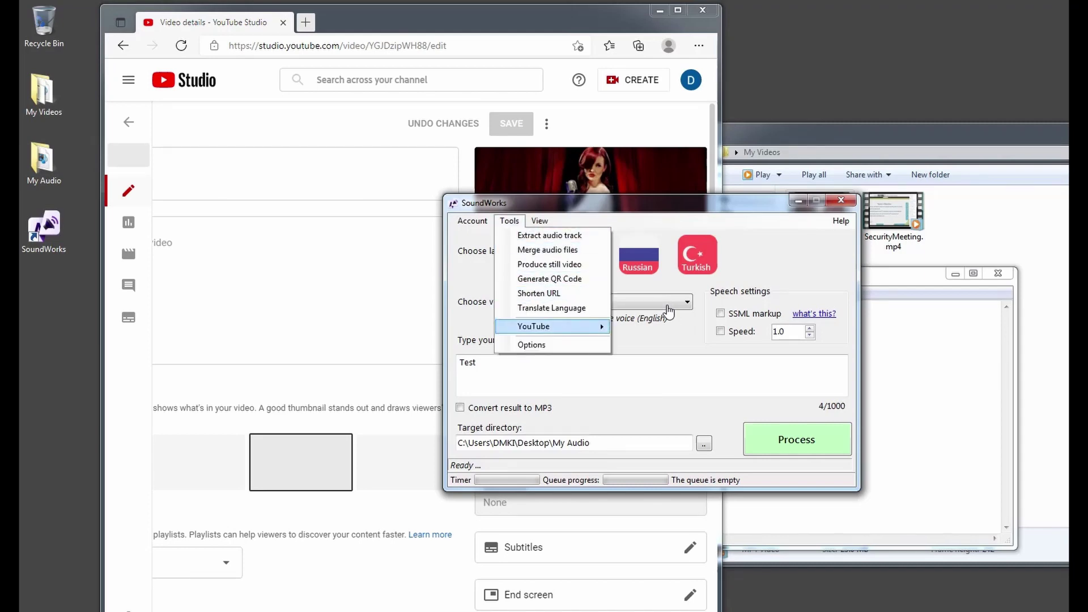
pyautogui.press('Right')
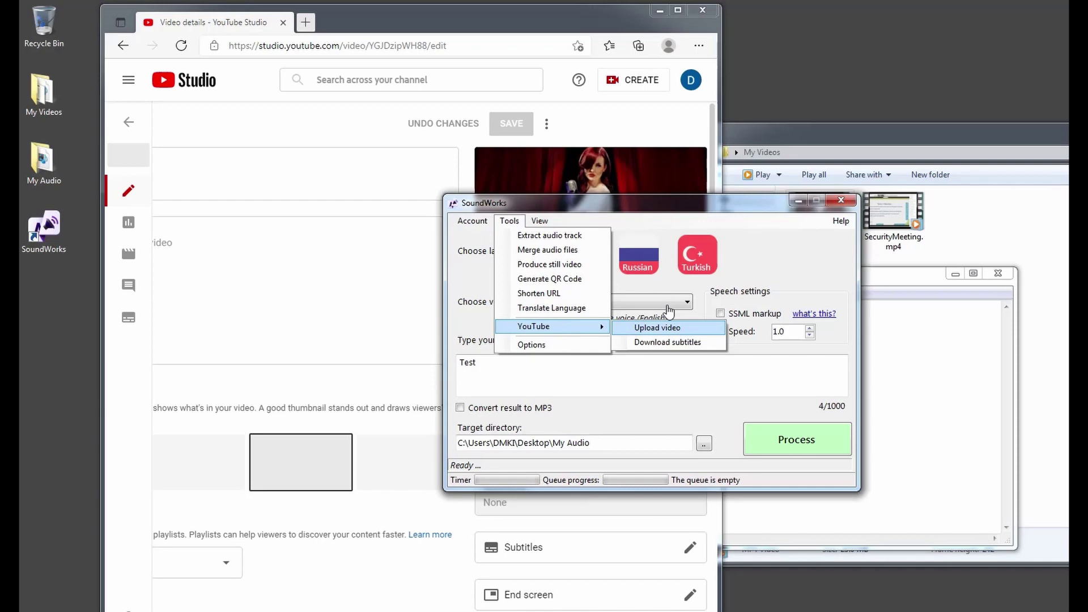
pyautogui.press('Down')
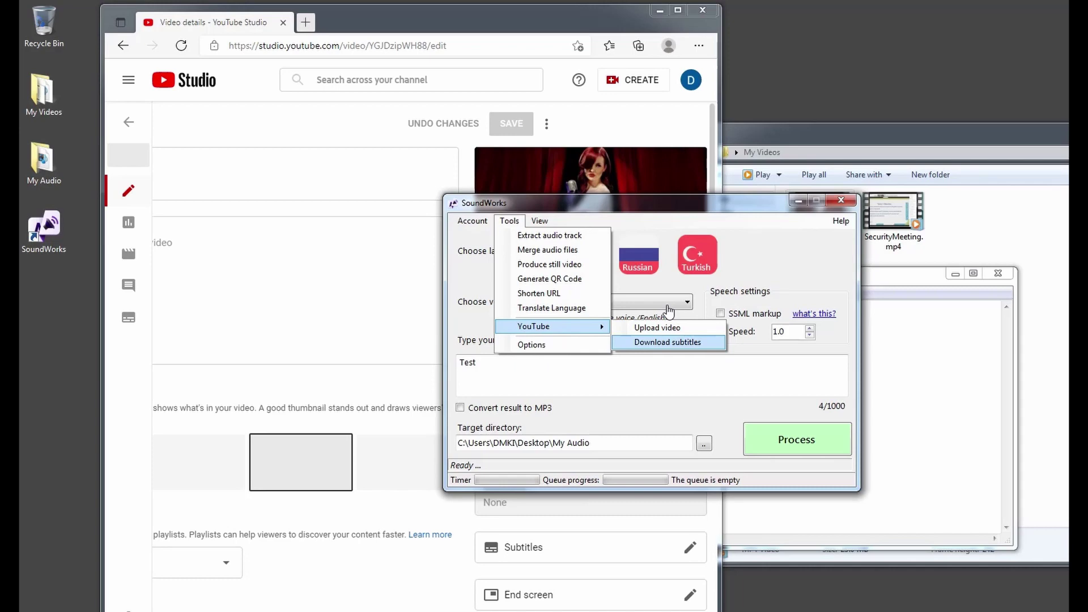
pyautogui.press('Return')
pyautogui.rightClick(670, 311)
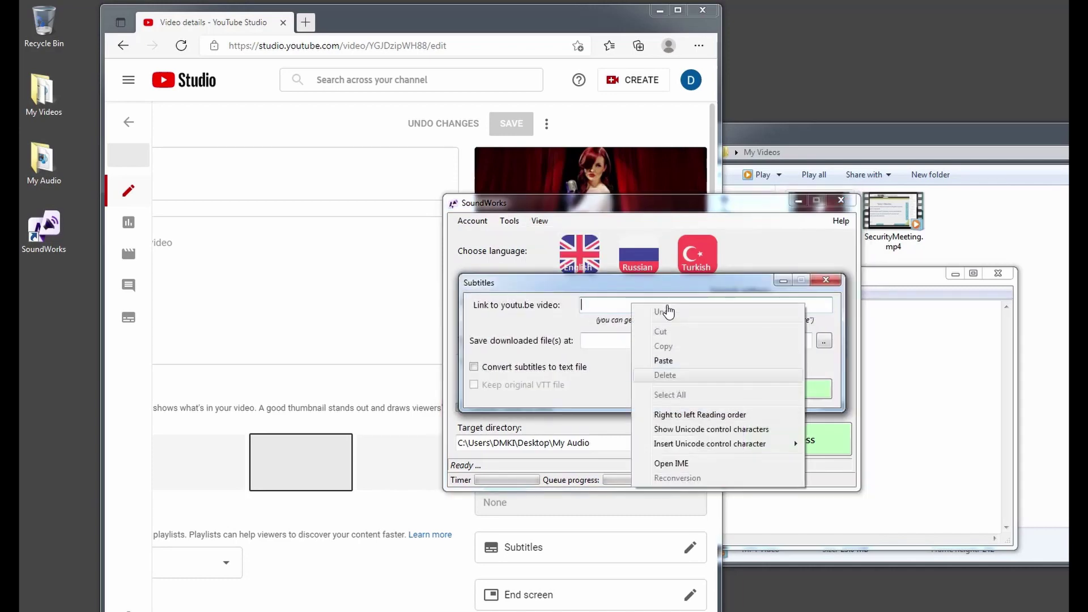
pyautogui.press('p')
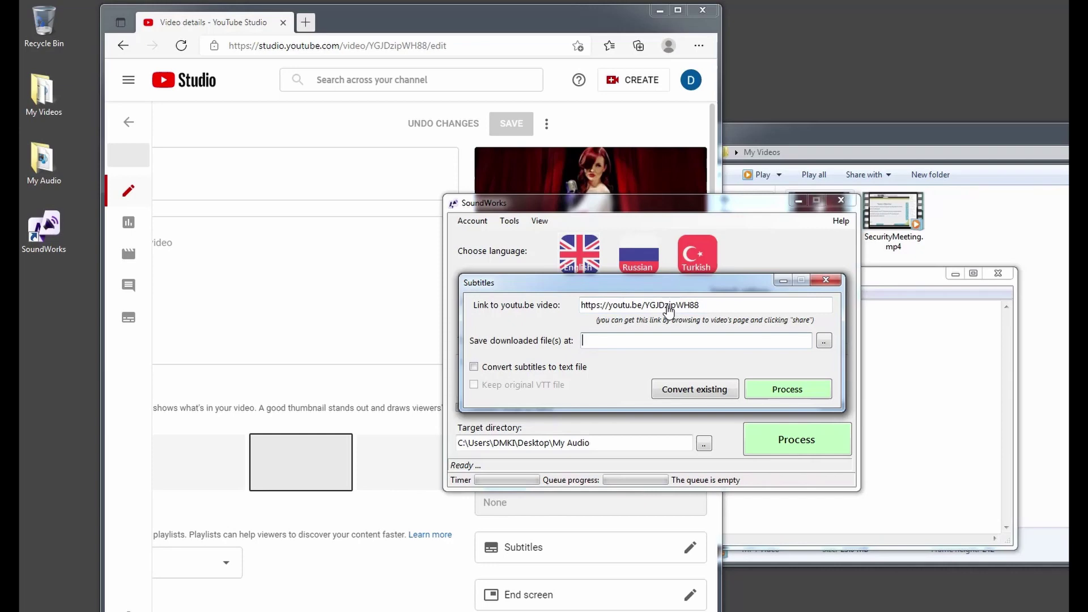
pyautogui.press('Tab')
pyautogui.press('Return')
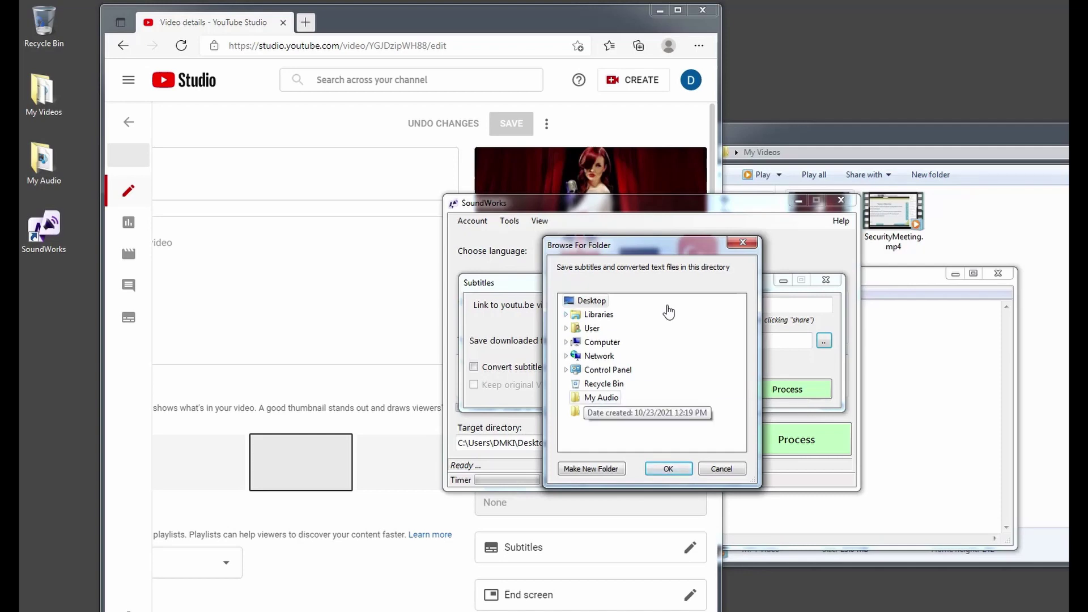
pyautogui.press('Down')
pyautogui.press('Down')
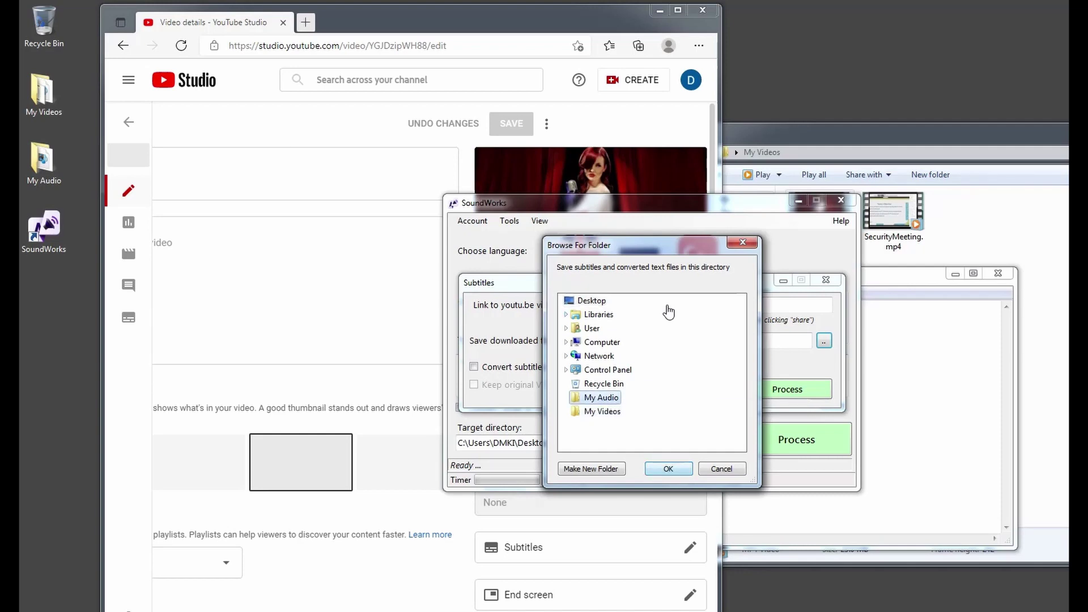
pyautogui.press('Return')
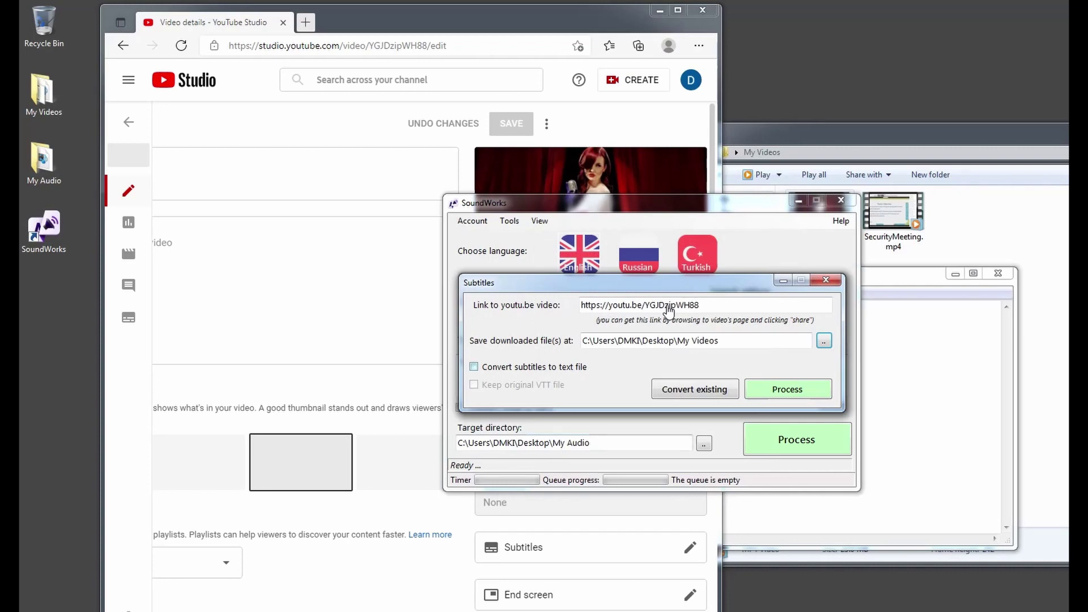
# - Enable converting the subtitles to a text file and keeping the original VTT file
pyautogui.press('Tab')
pyautogui.press('space')
pyautogui.press('Tab')
pyautogui.press('space')
pyautogui.press('Tab')
pyautogui.press('Tab')
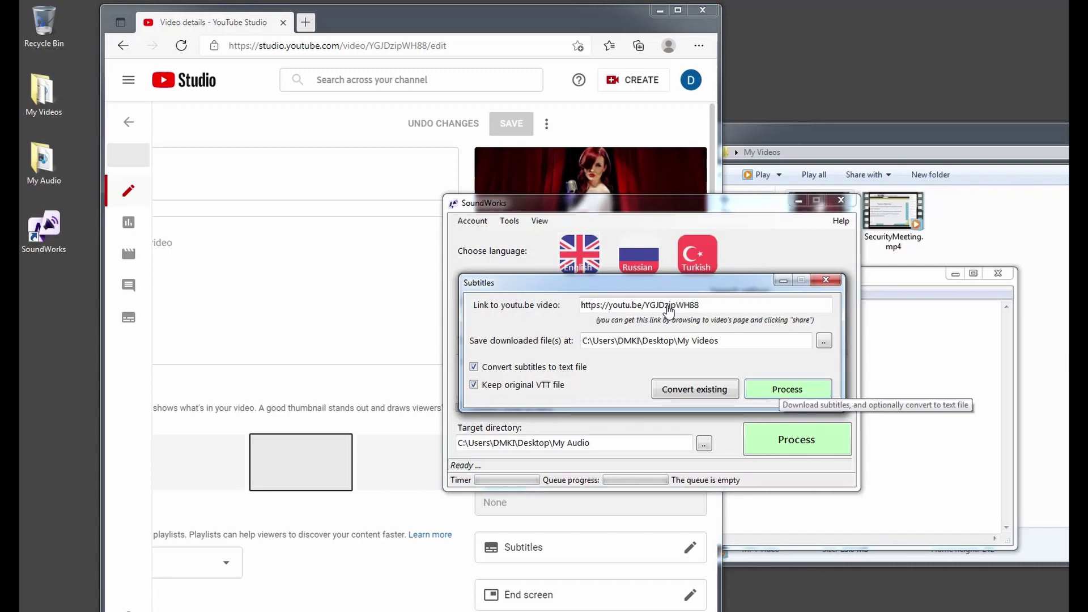
# - Download the video's subtitles and inspect the resulting text and VTT files in the My Videos folder
pyautogui.press('space')
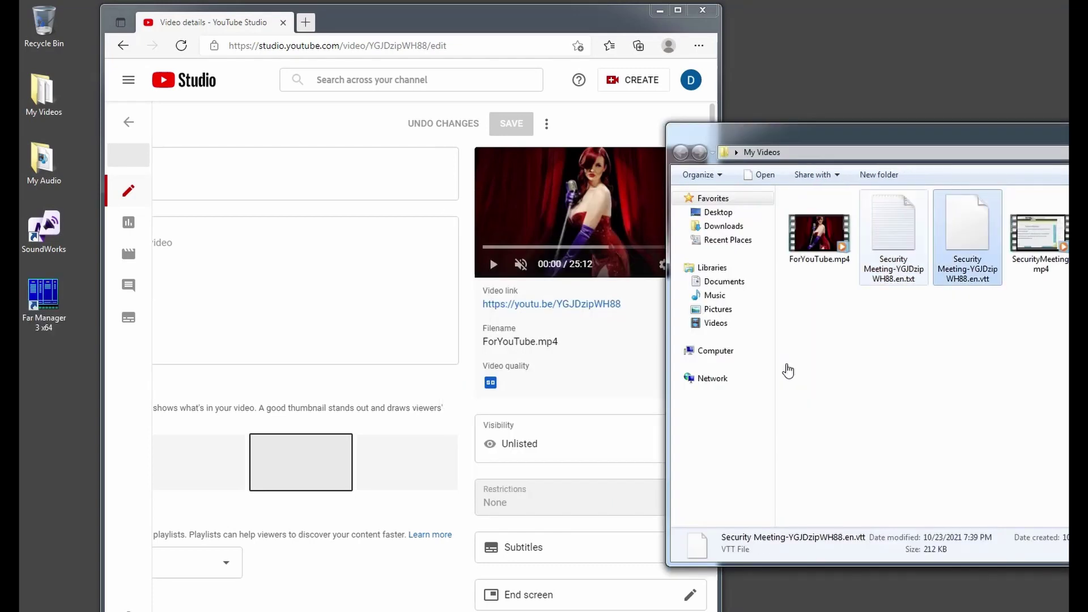
pyautogui.press('Left')
pyautogui.press('Left')
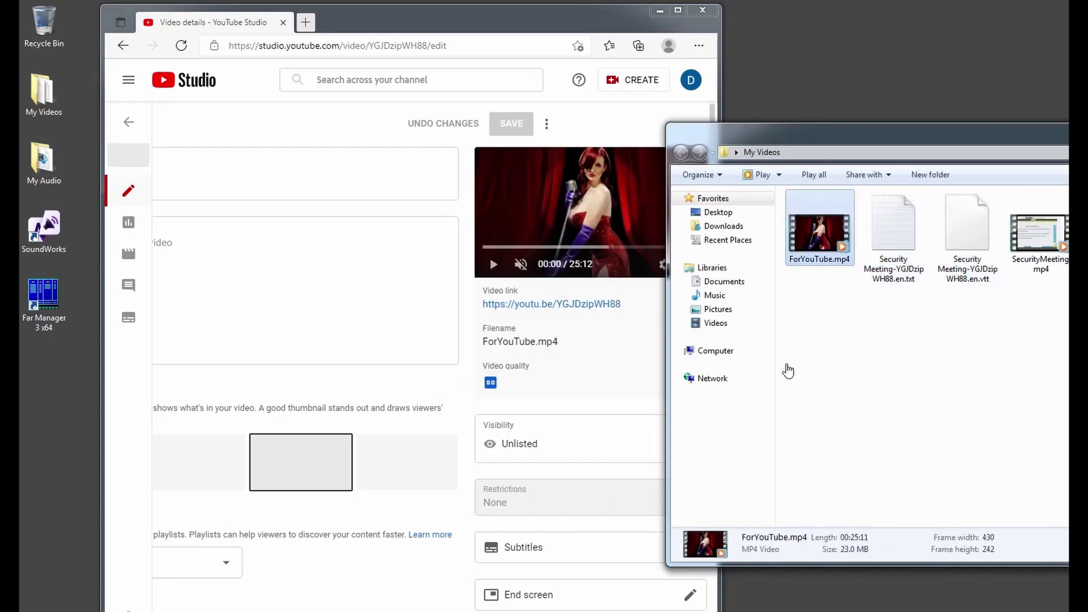
pyautogui.hotkey('ctrl', 'Right')
pyautogui.hotkey('ctrl', 'Right')
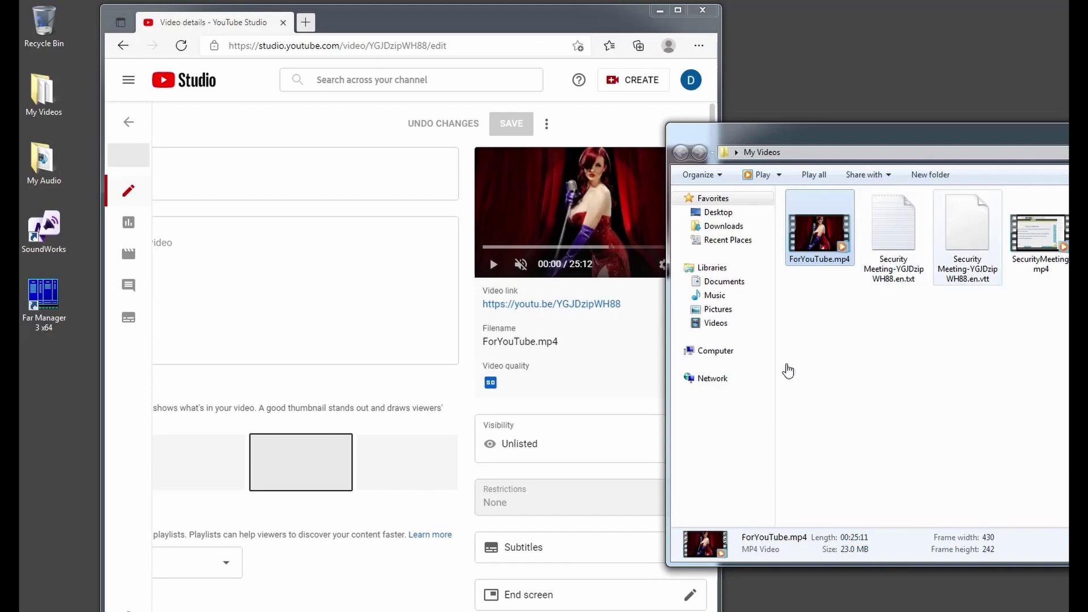
pyautogui.hotkey('ctrl', 'Left')
pyautogui.press('space')
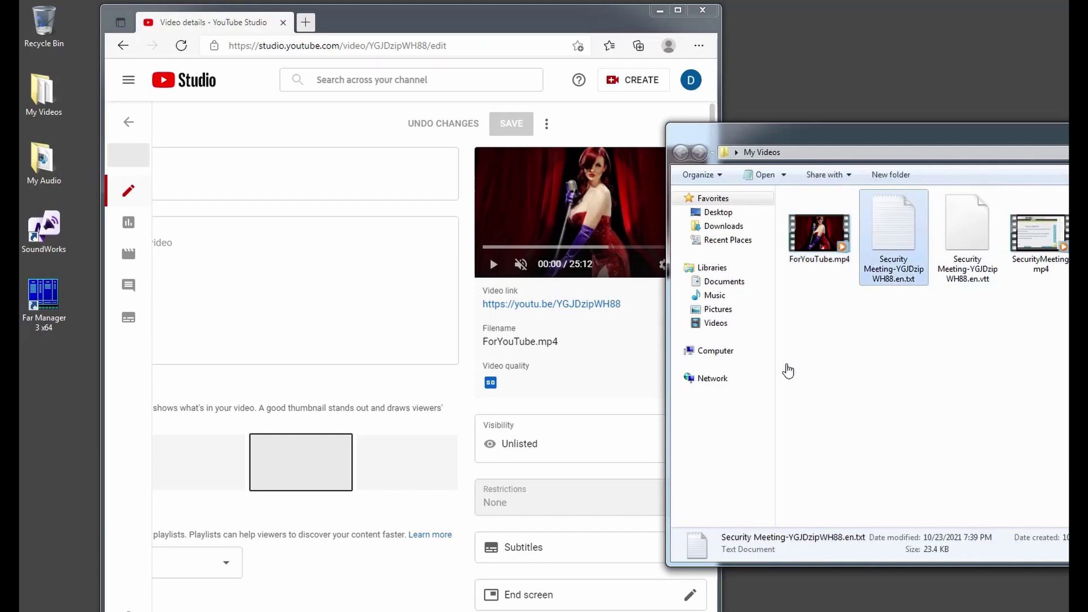
pyautogui.hotkey('ctrl', 'Right')
pyautogui.press('space')
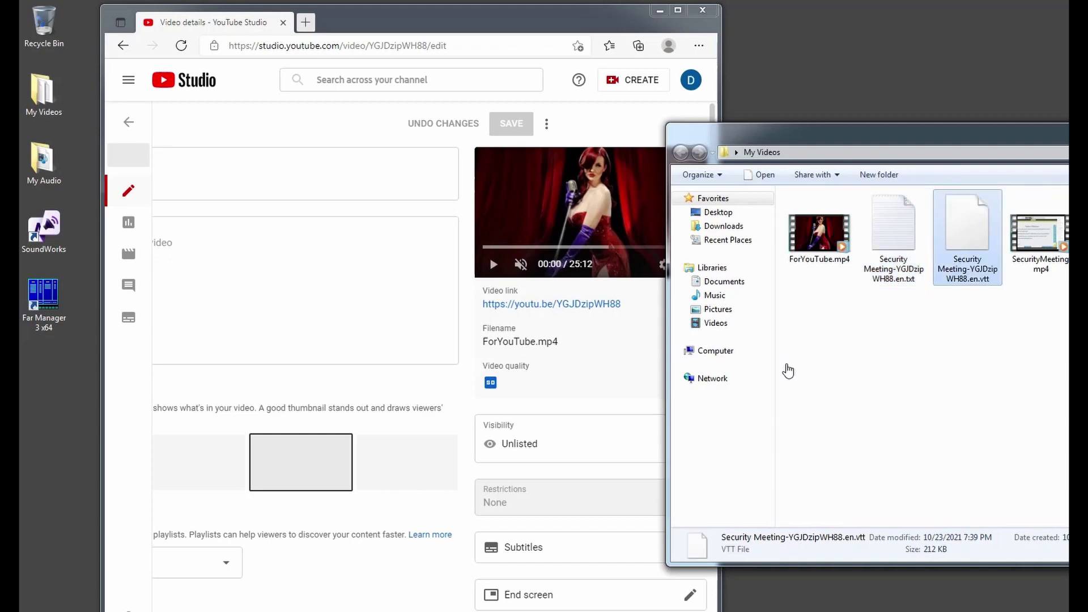
pyautogui.click(788, 371)
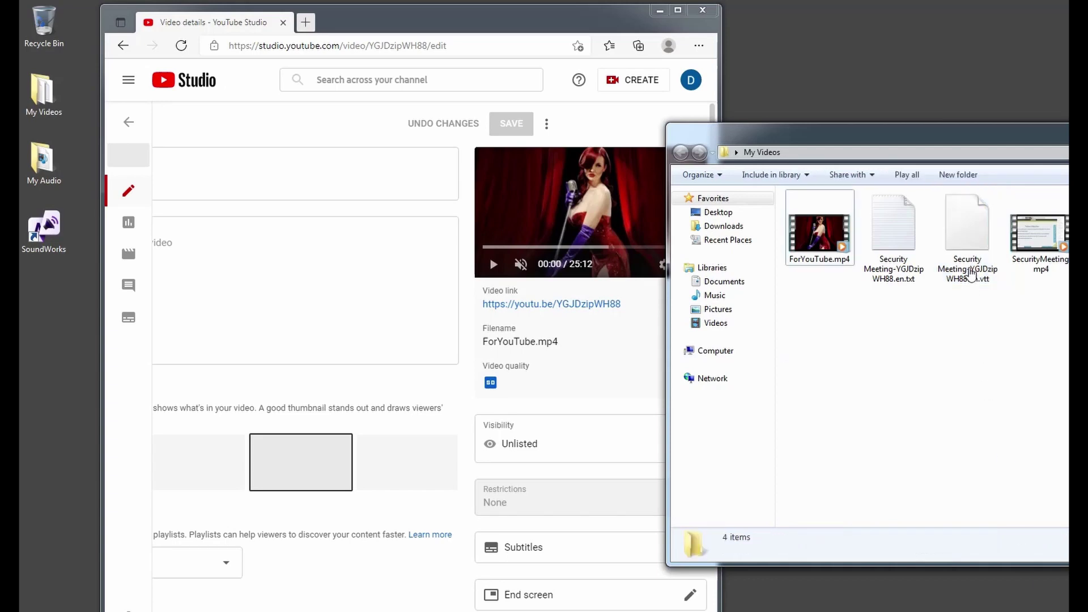
# - Rename the downloaded VTT subtitle file to ForYouTube.vtt so it matches the uploaded video's file name
pyautogui.click(971, 272)
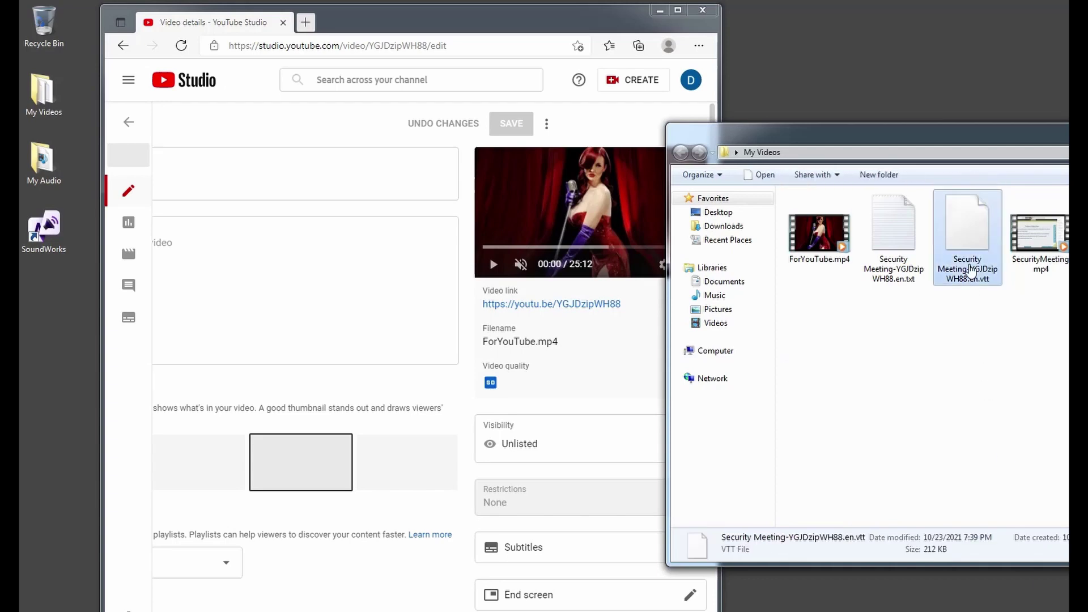
pyautogui.click(970, 272)
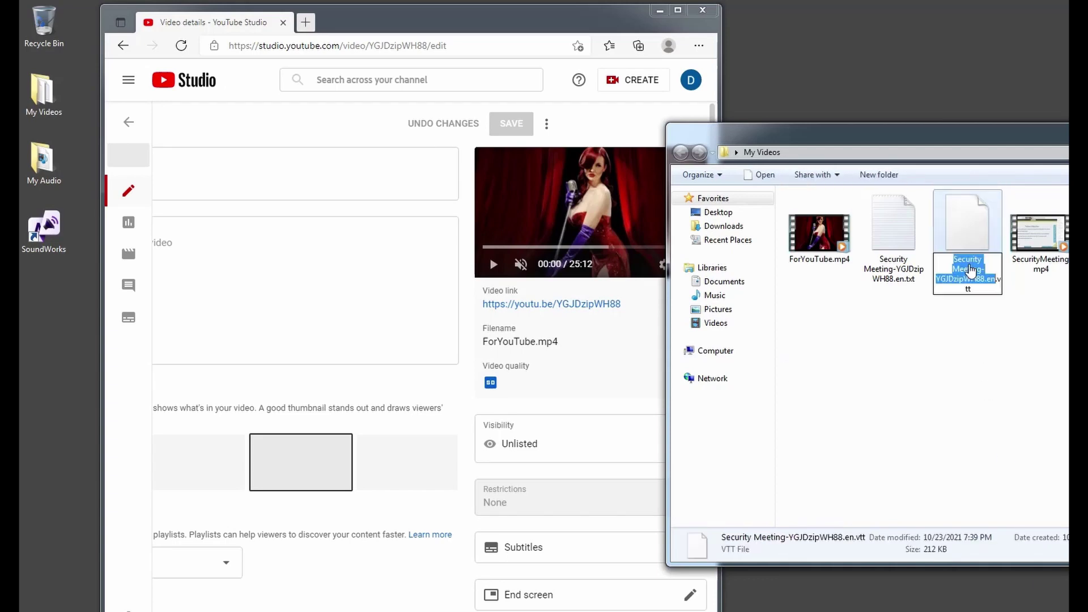
pyautogui.write('ForYouT')
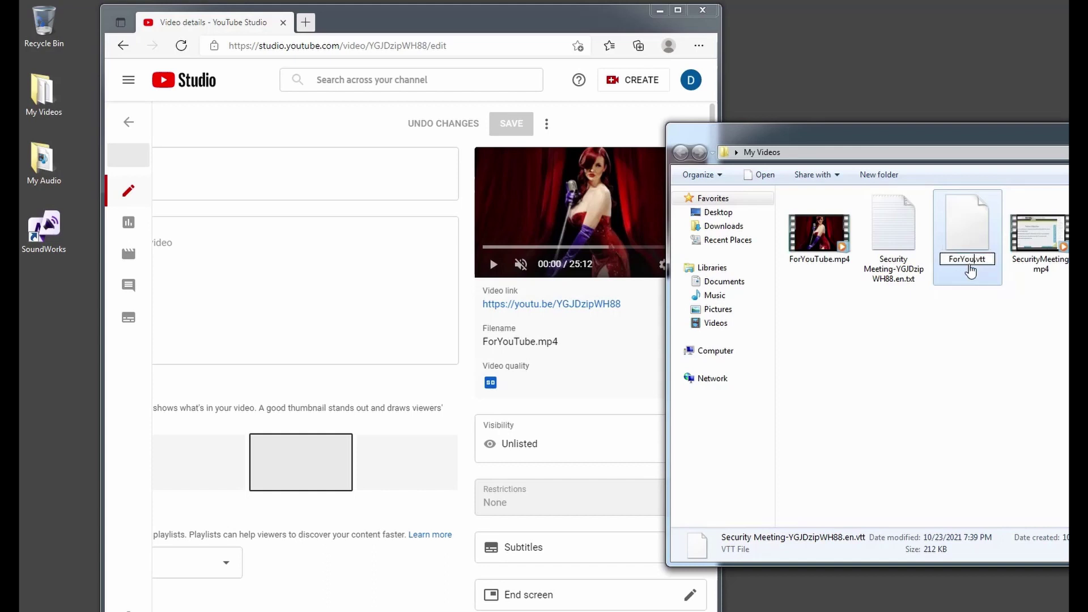
pyautogui.write('ube')
pyautogui.press('Return')
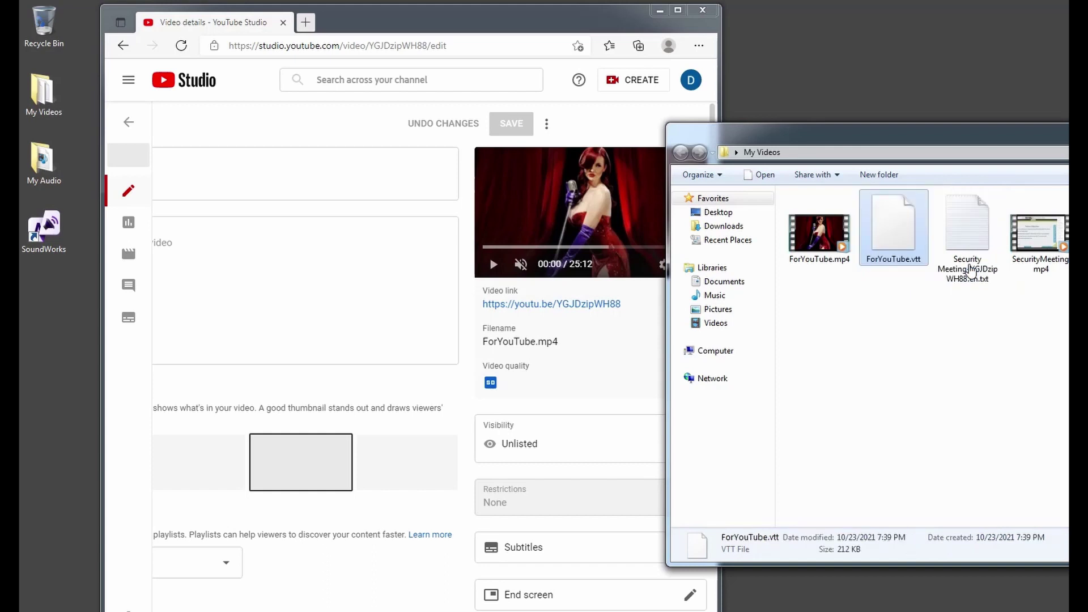
# - Play ForYouTube.mp4 in VLC media player, accept its network access policy, and pause on a subtitle
pyautogui.press('Left')
pyautogui.hotkey('shift', 'F10')
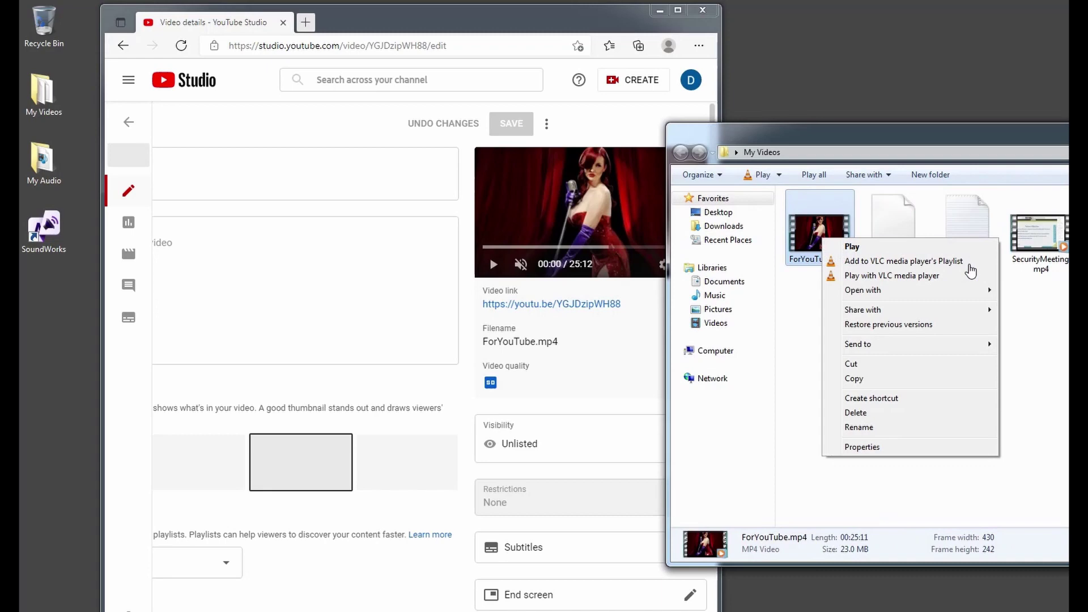
pyautogui.click(970, 267)
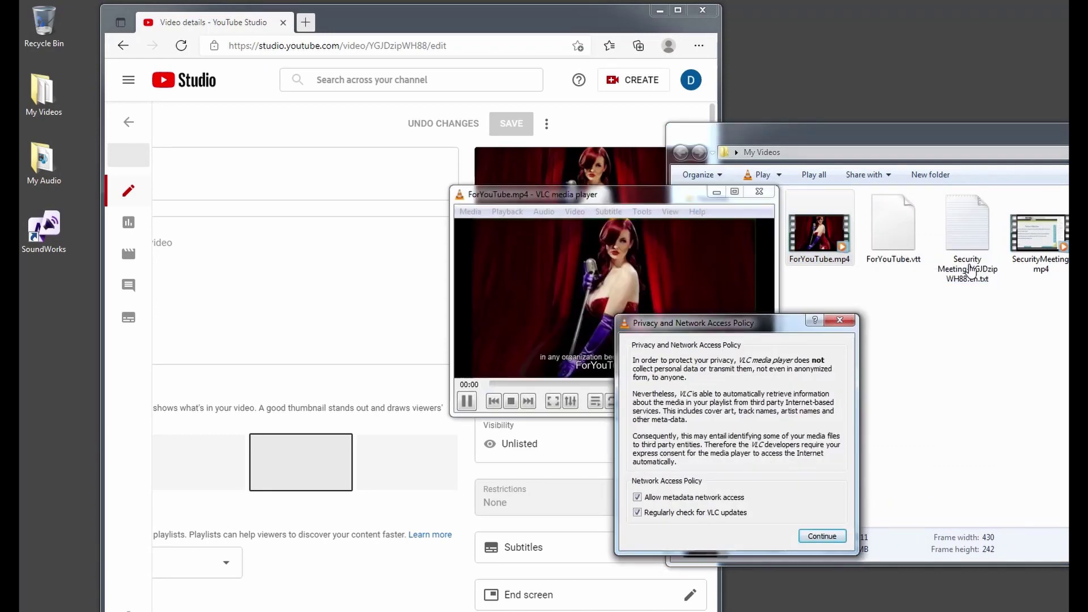
pyautogui.press('Return')
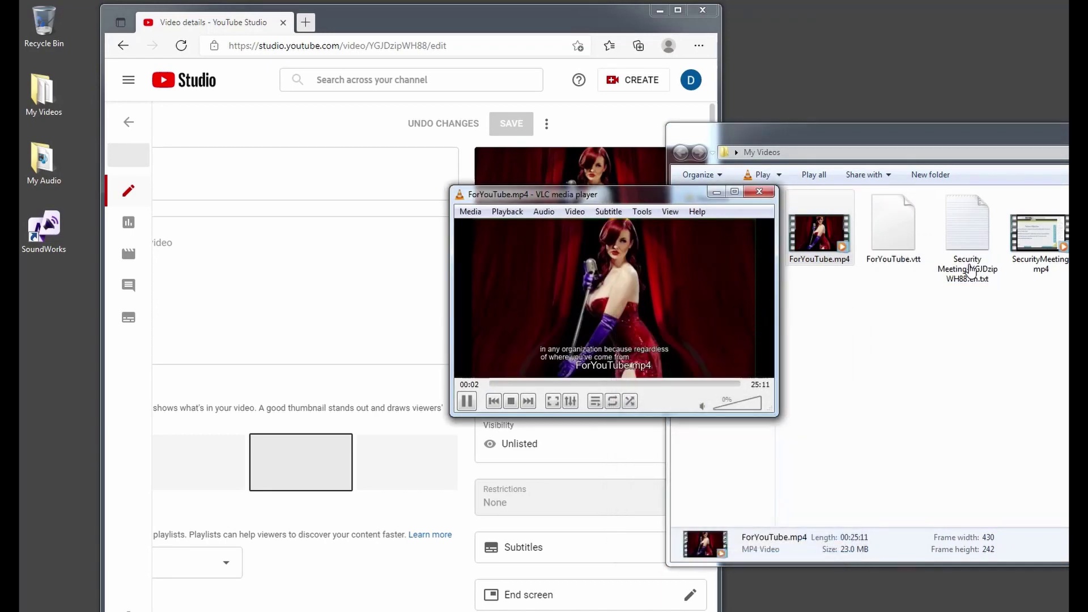
pyautogui.click(467, 401)
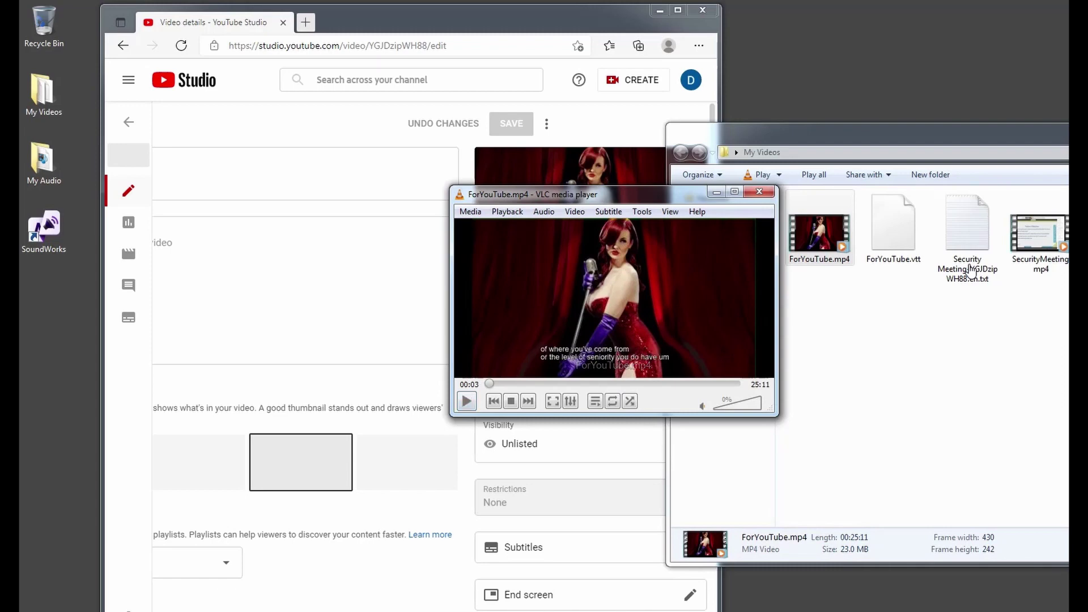
# - Enlarge and reposition the VLC window to examine the subtitles over the video, and close the player
pyautogui.moveTo(549, 199); pyautogui.dragTo(481, 144)
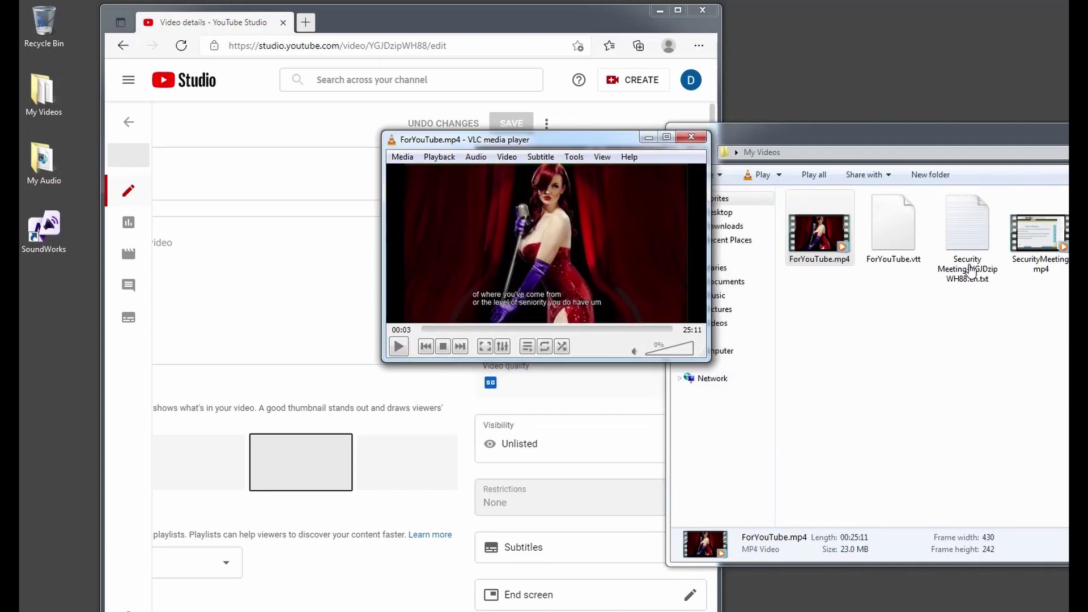
pyautogui.moveTo(703, 355); pyautogui.dragTo(1014, 549)
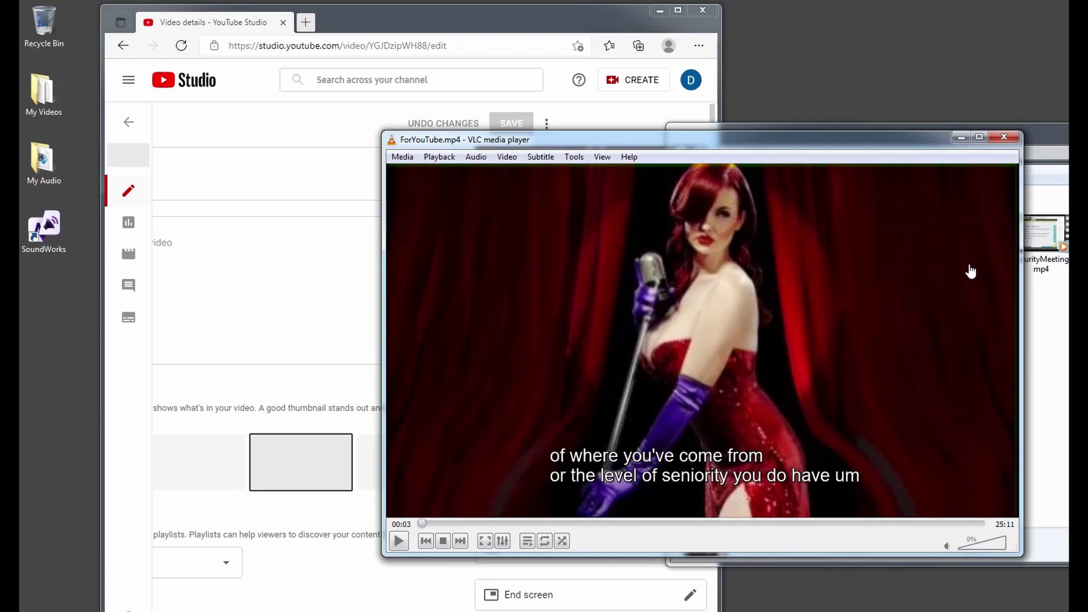
pyautogui.moveTo(871, 143); pyautogui.dragTo(696, 132)
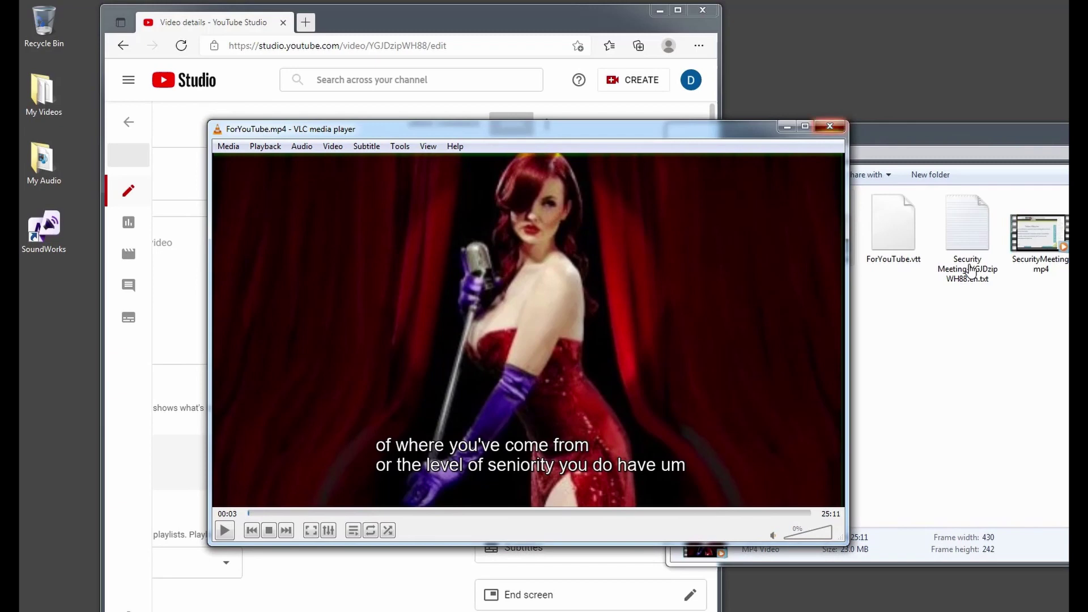
pyautogui.click(830, 126)
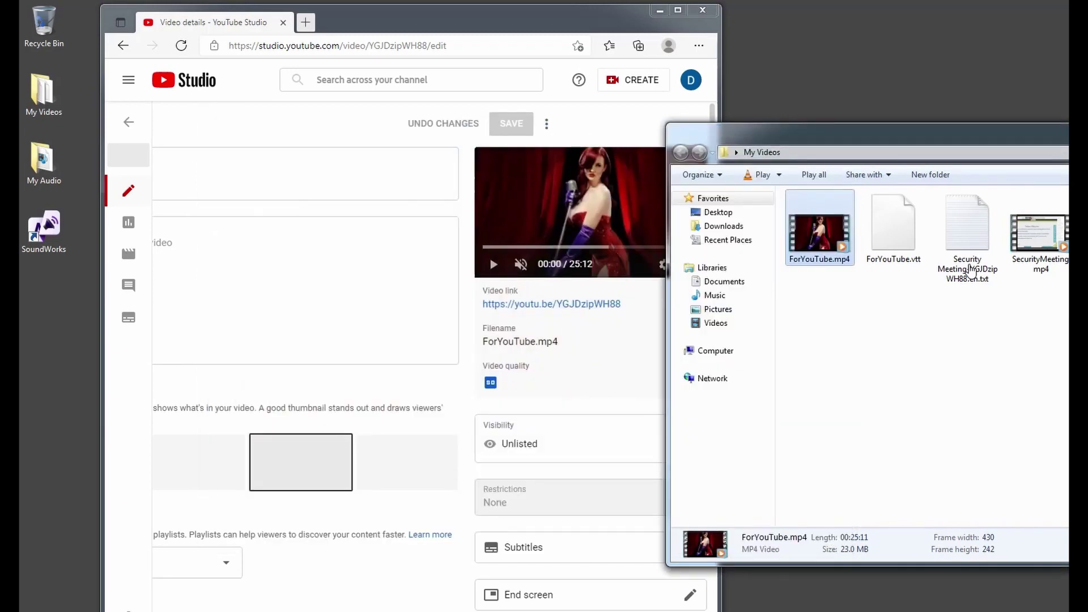
# - Copy the base name of SecurityMeeting.mp4 and use it to rename ForYouTube.vtt to SecurityMeeting.vtt
pyautogui.press('End')
pyautogui.press('F2')
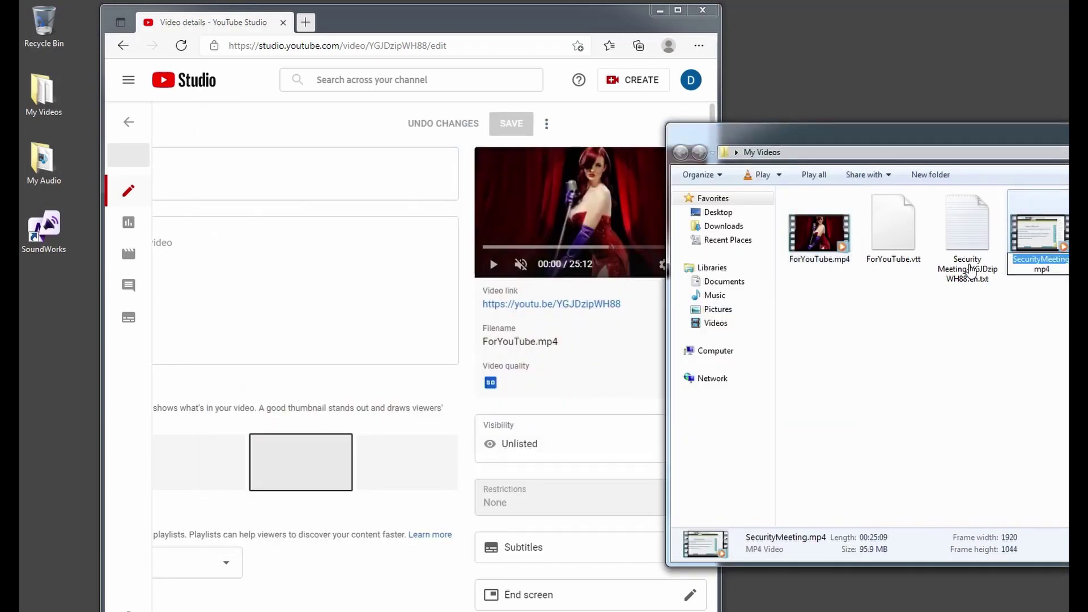
pyautogui.hotkey('shift', 'F10')
pyautogui.press('c')
pyautogui.press('Escape')
pyautogui.press('Left')
pyautogui.press('Left')
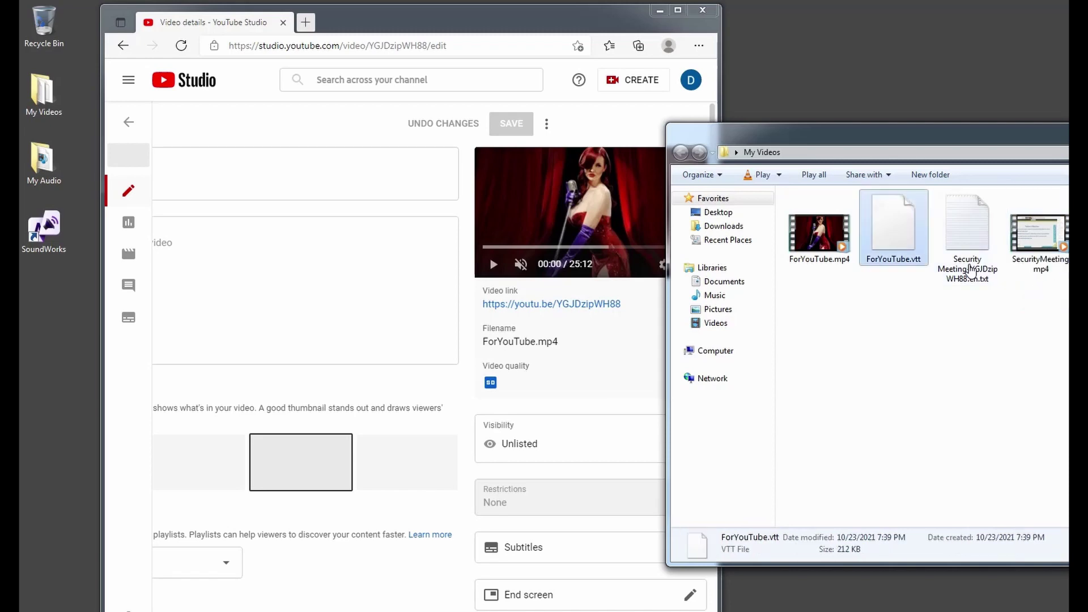
pyautogui.press('F2')
pyautogui.hotkey('shift', 'F10')
pyautogui.press('p')
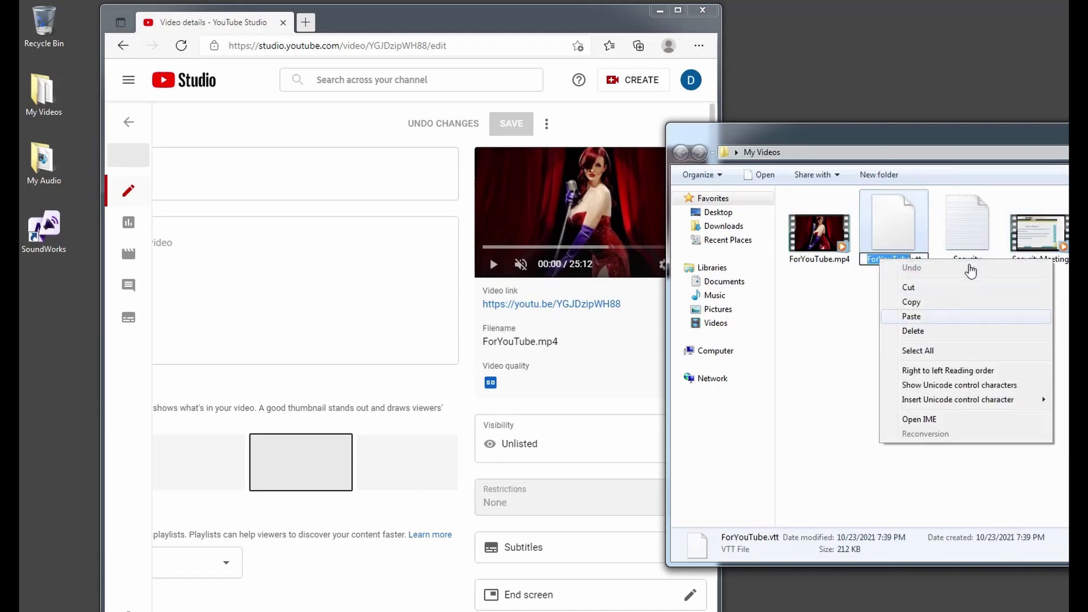
pyautogui.press('Return')
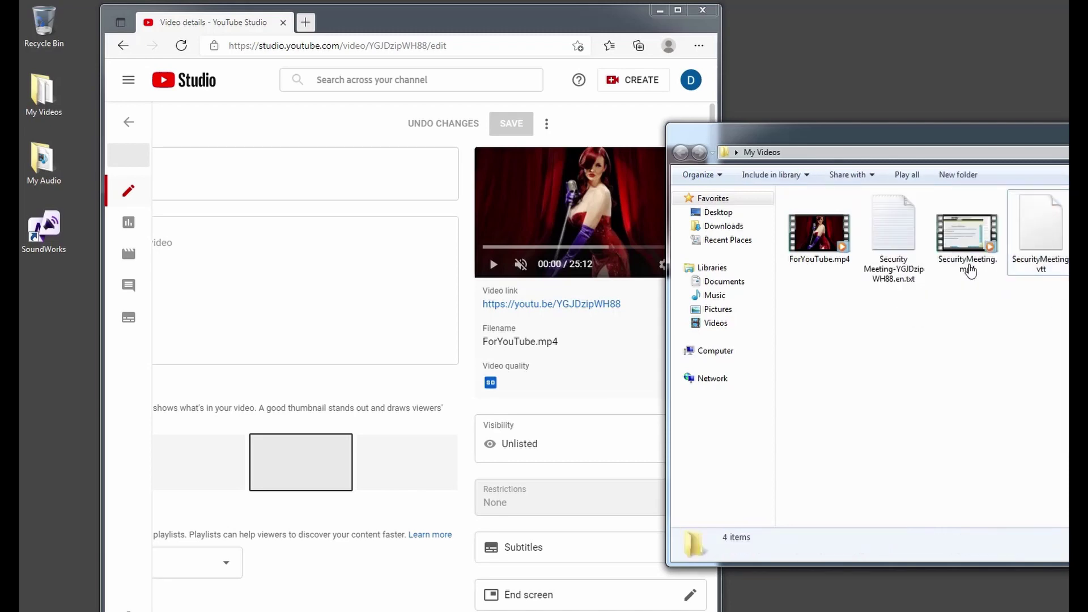